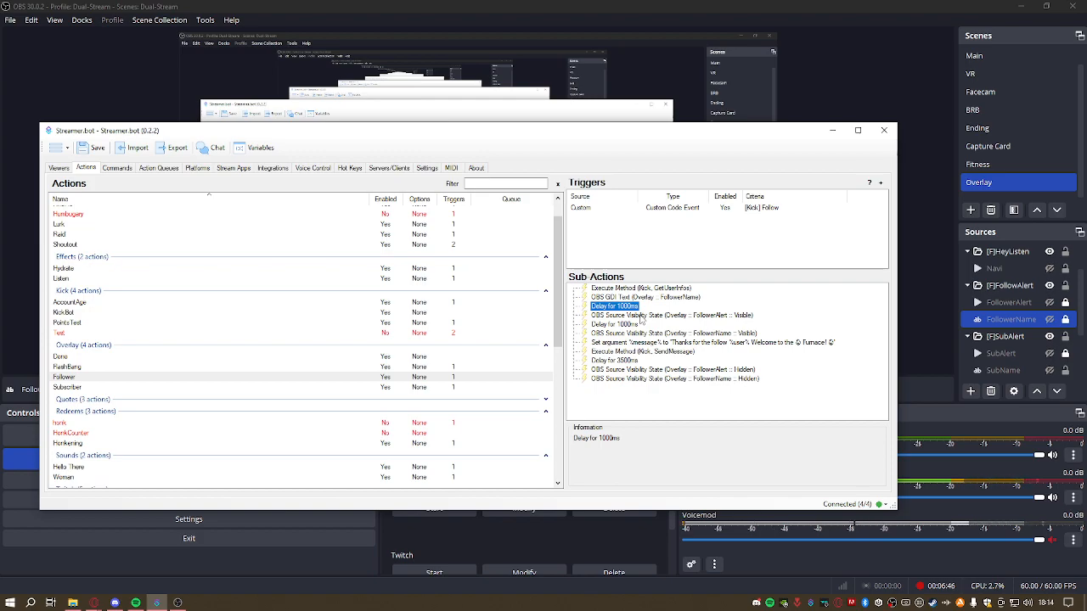
Review the FollowerAlert visible sub-action and preview the FollowerAlert source in OBS by toggling its visibility, ending hidden, and return to Streamer.bot
{"action": "left_click", "coordinate": [644, 317]}
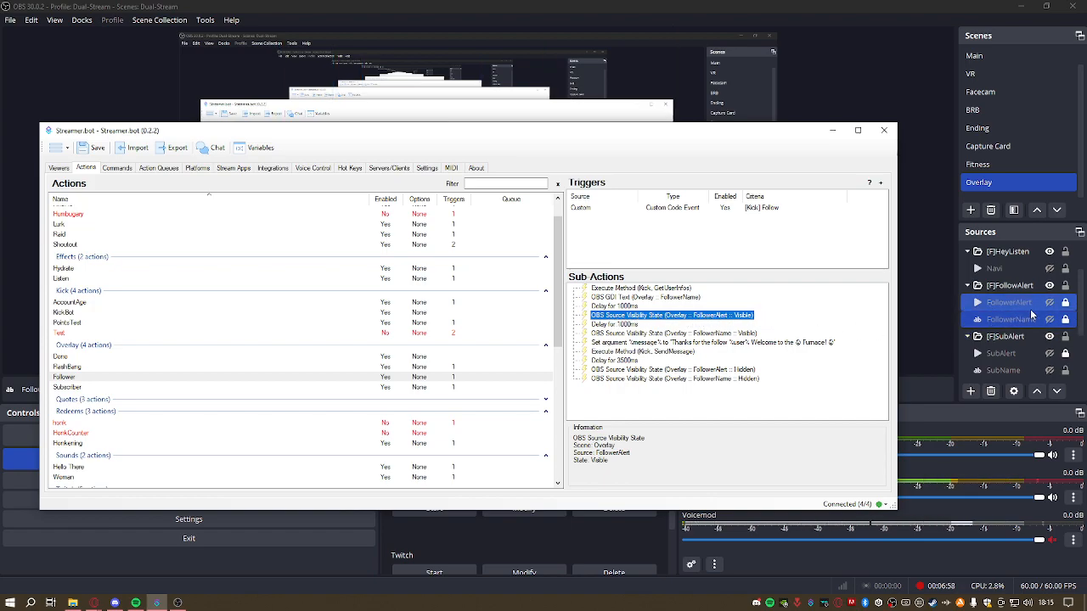
{"action": "left_click", "coordinate": [1025, 303]}
{"action": "left_click", "coordinate": [1050, 303]}
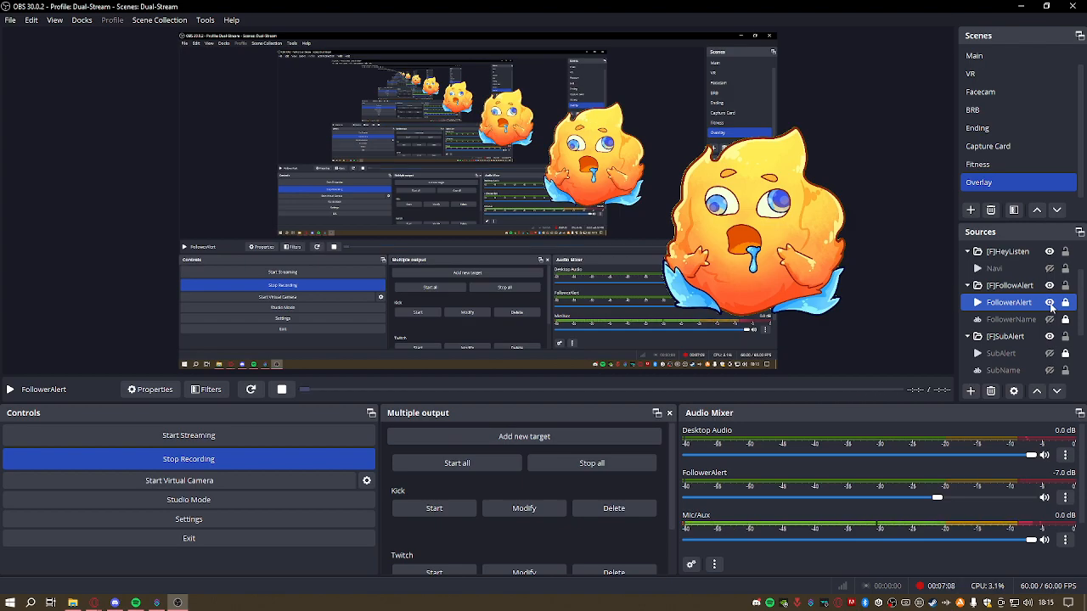
{"action": "left_click", "coordinate": [1050, 303]}
{"action": "left_click", "coordinate": [1050, 303]}
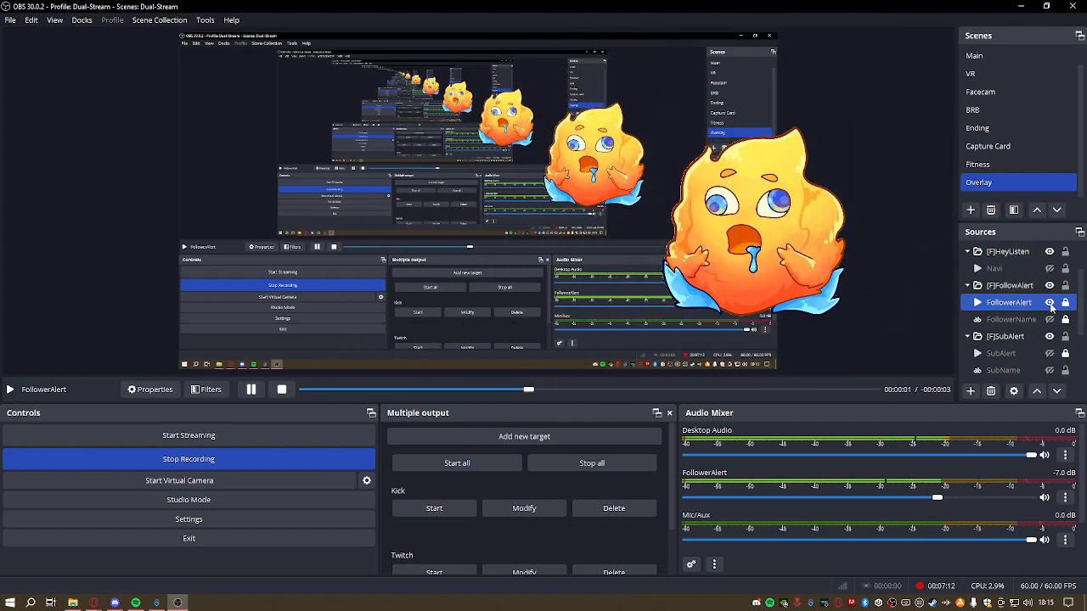
{"action": "left_click", "coordinate": [1049, 303]}
{"action": "left_click", "coordinate": [156, 603]}
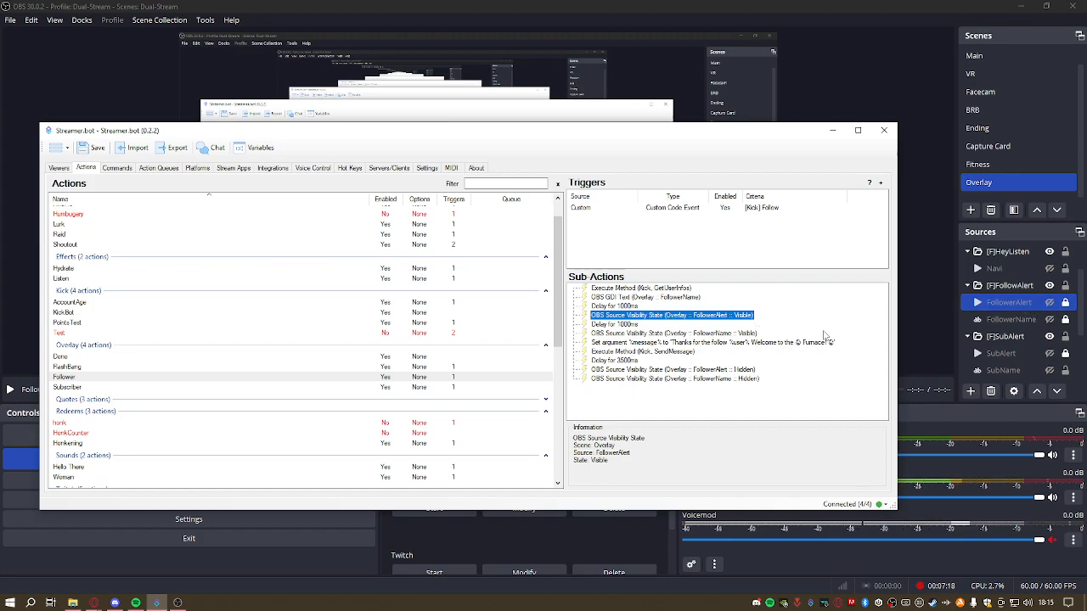
Review the second delay and the FollowerName visible sub-action, preview FollowerAlert and FollowerName together in OBS, and return to Streamer.bot
{"action": "left_click", "coordinate": [615, 325]}
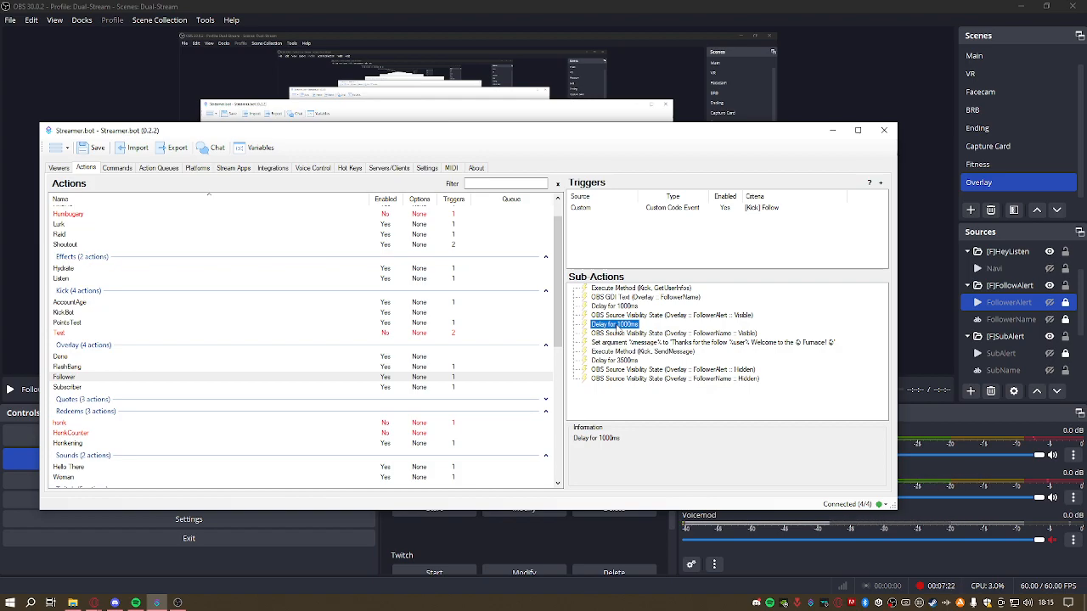
{"action": "left_click", "coordinate": [618, 333]}
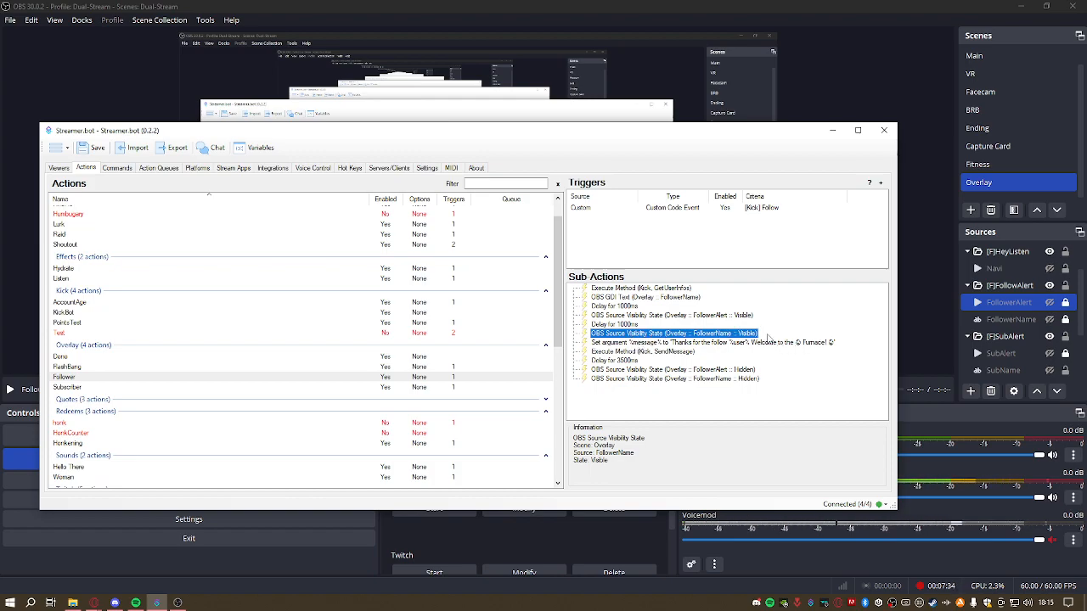
{"action": "left_click", "coordinate": [1035, 286]}
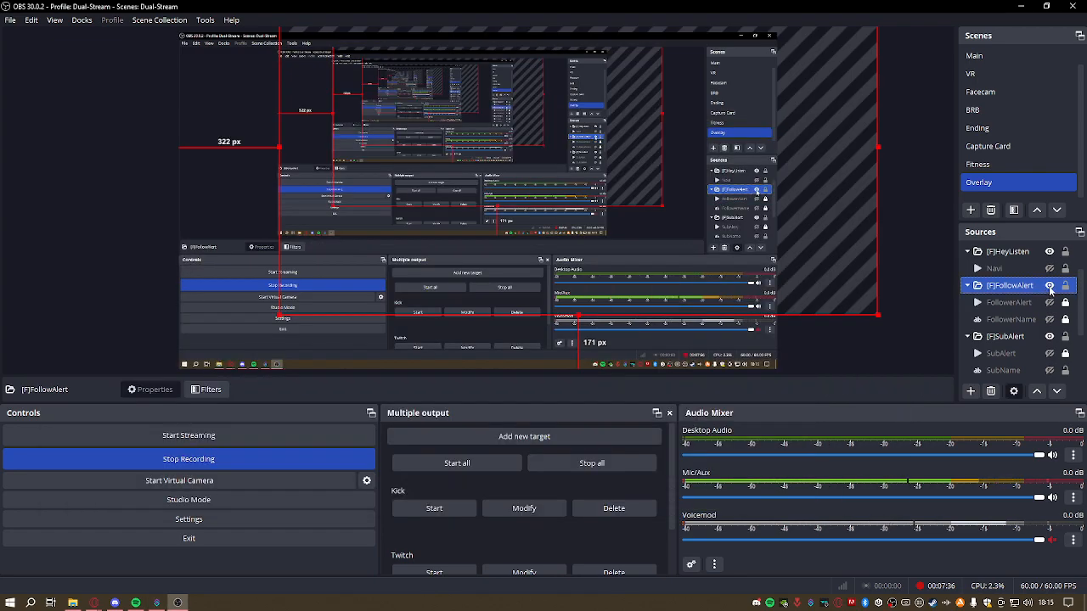
{"action": "left_click", "coordinate": [1051, 306], "text": "ctrl"}
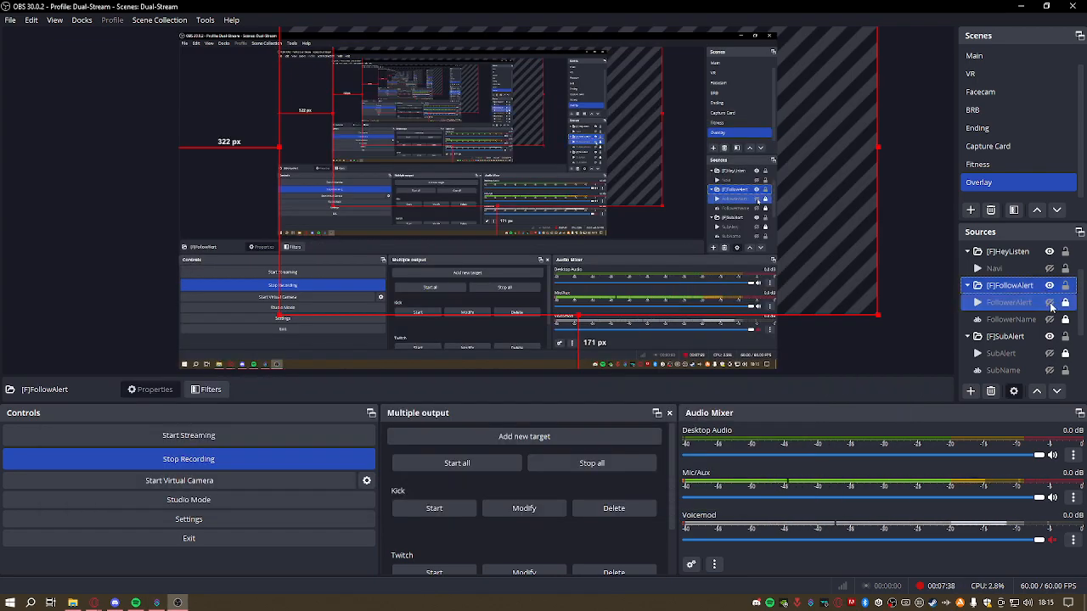
{"action": "left_click", "coordinate": [1050, 303]}
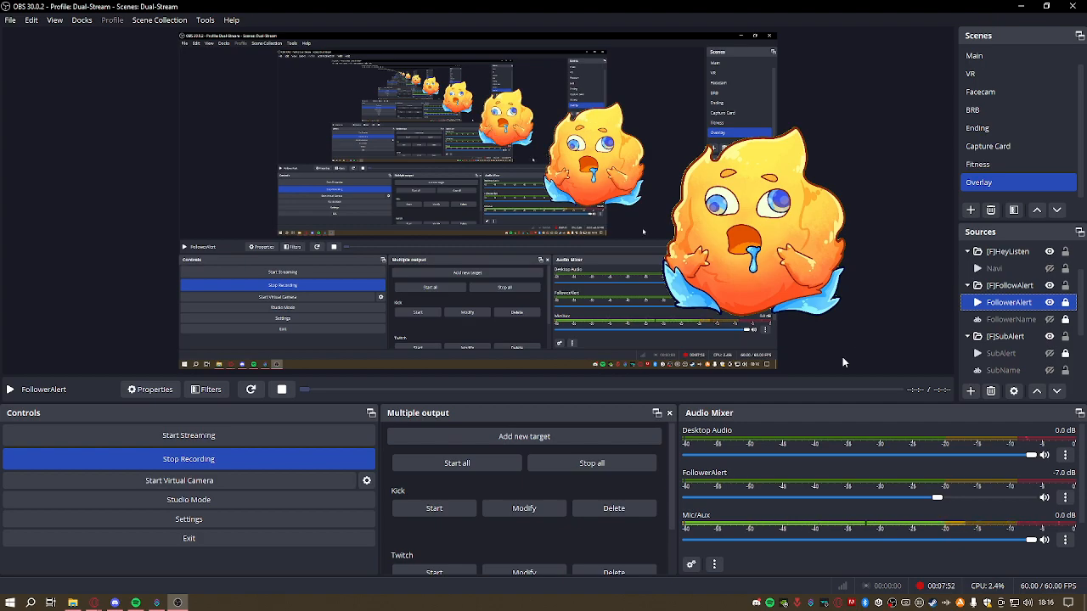
{"action": "left_click", "coordinate": [1049, 320]}
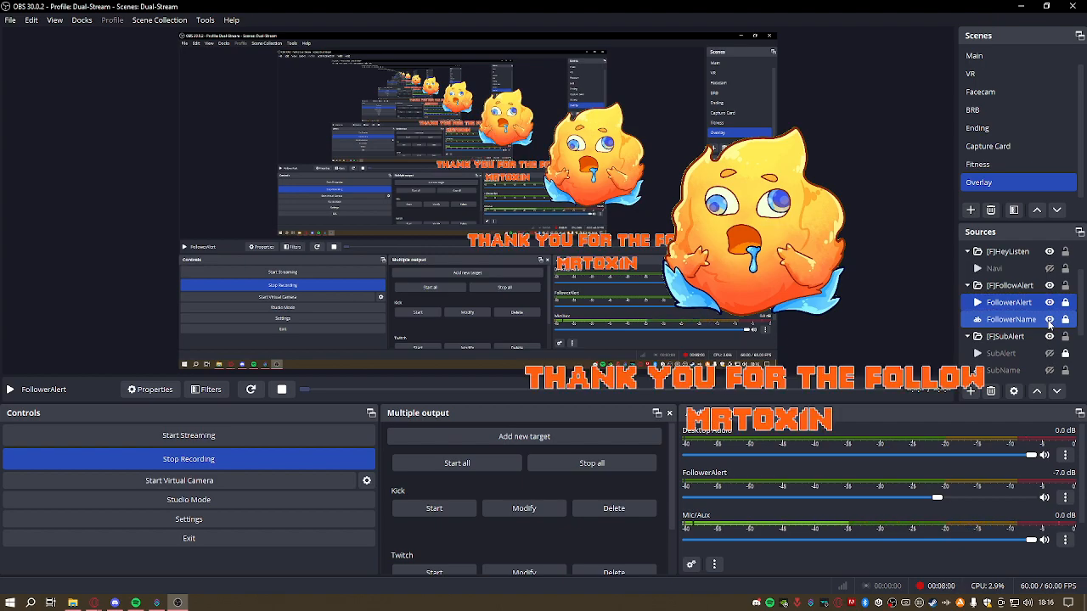
{"action": "left_click", "coordinate": [1049, 320]}
{"action": "left_click", "coordinate": [1050, 303]}
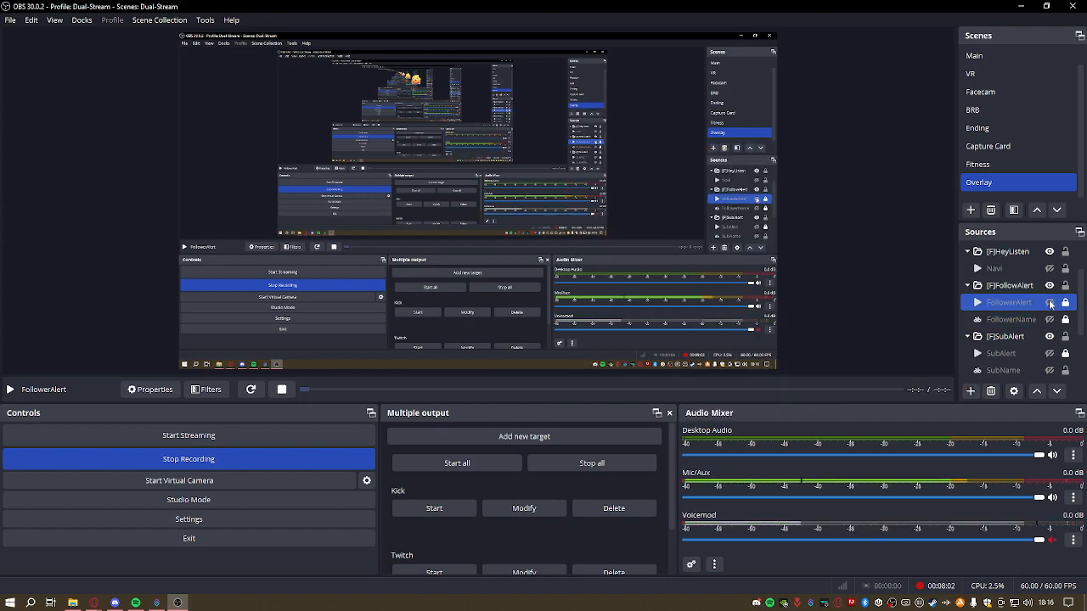
{"action": "left_click", "coordinate": [1050, 303]}
{"action": "left_click", "coordinate": [1050, 320]}
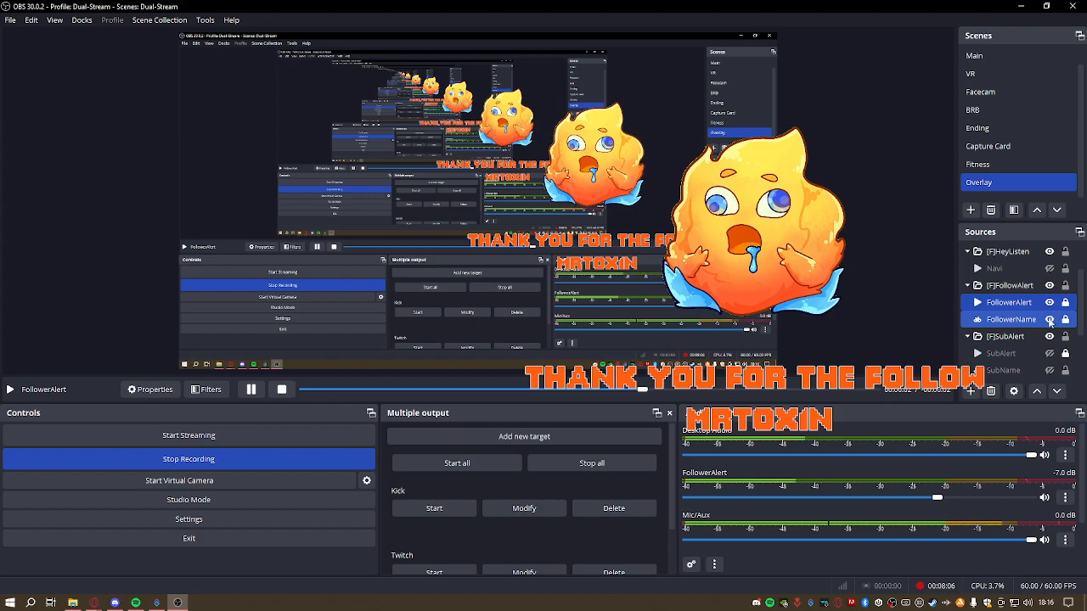
{"action": "left_click", "coordinate": [159, 602]}
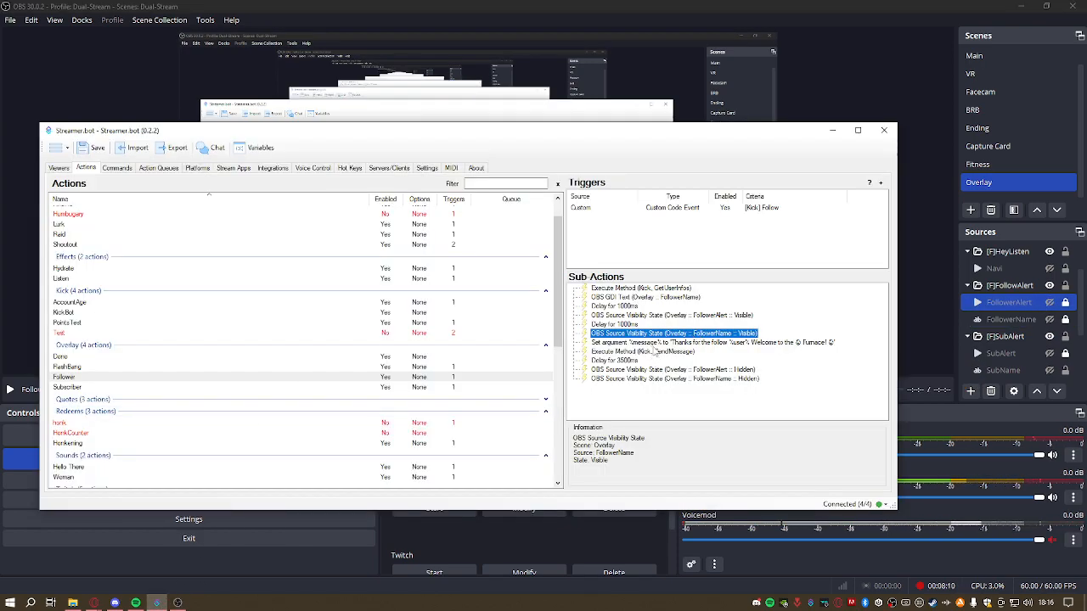
Inspect the settings of the existing Set Argument sub-action for the follow message and close them without changes
{"action": "left_click", "coordinate": [653, 344]}
{"action": "key", "text": "Up"}
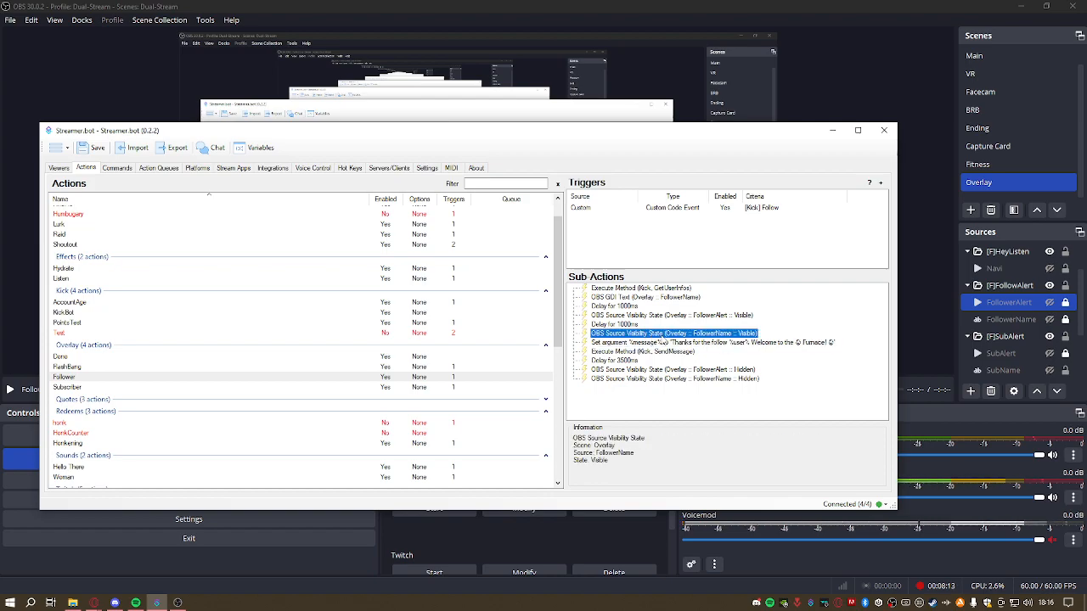
{"action": "left_click", "coordinate": [682, 344]}
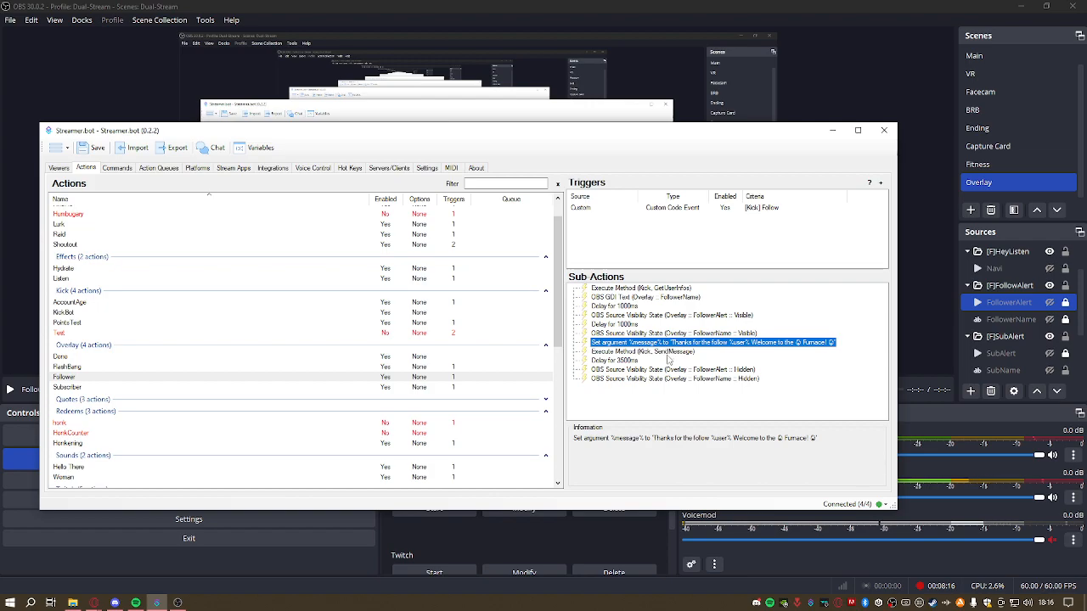
{"action": "double_click", "coordinate": [652, 345]}
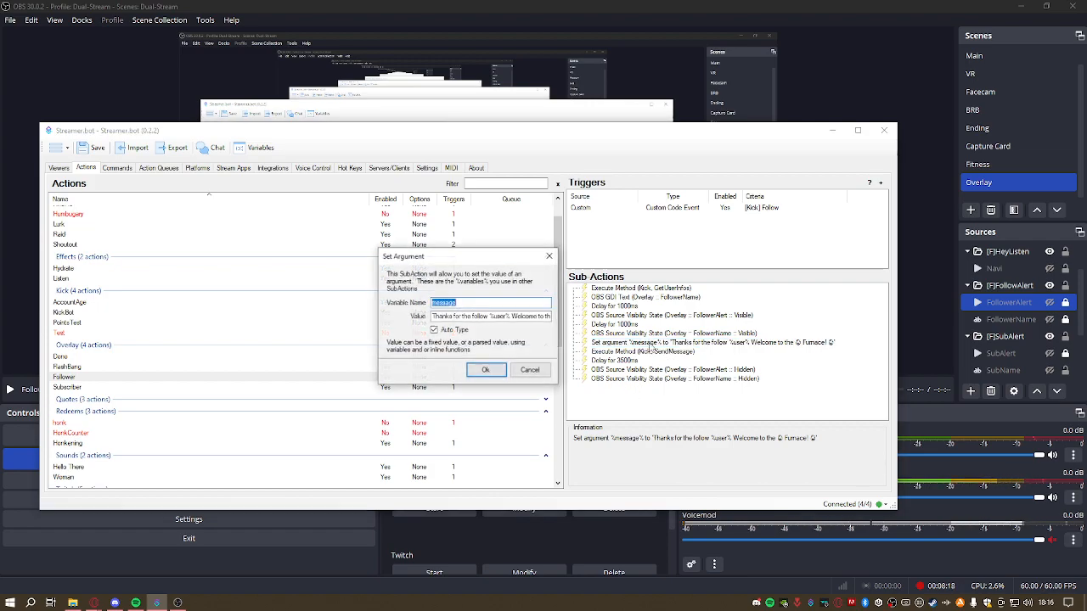
{"action": "left_click", "coordinate": [527, 367]}
Add a Set Argument sub-action to the Follower action with the variable name "message"
{"action": "right_click", "coordinate": [640, 413]}
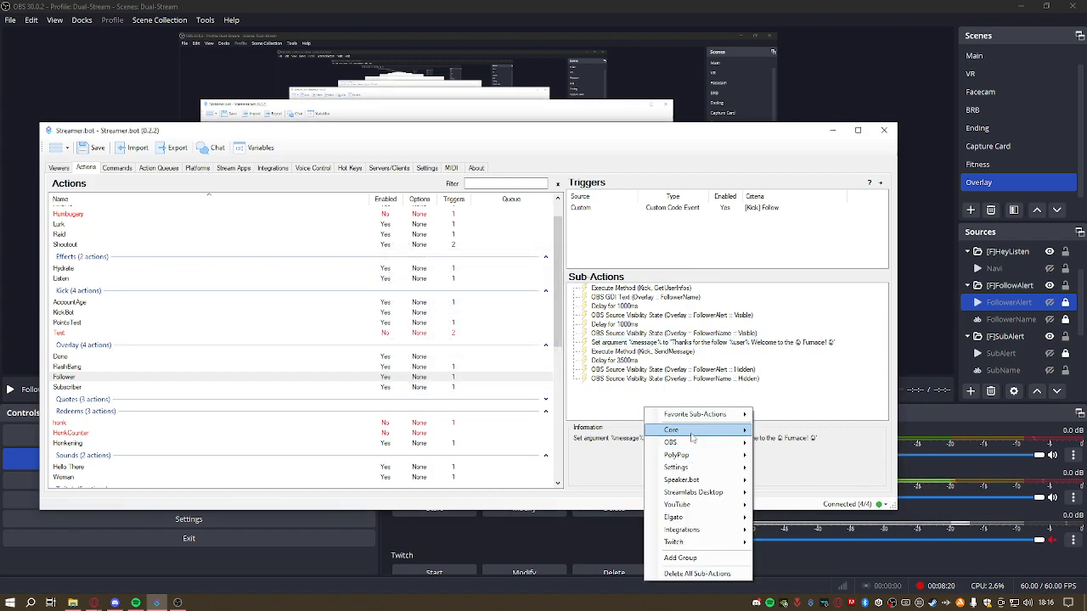
{"action": "mouse_move", "coordinate": [696, 429]}
{"action": "mouse_move", "coordinate": [791, 412]}
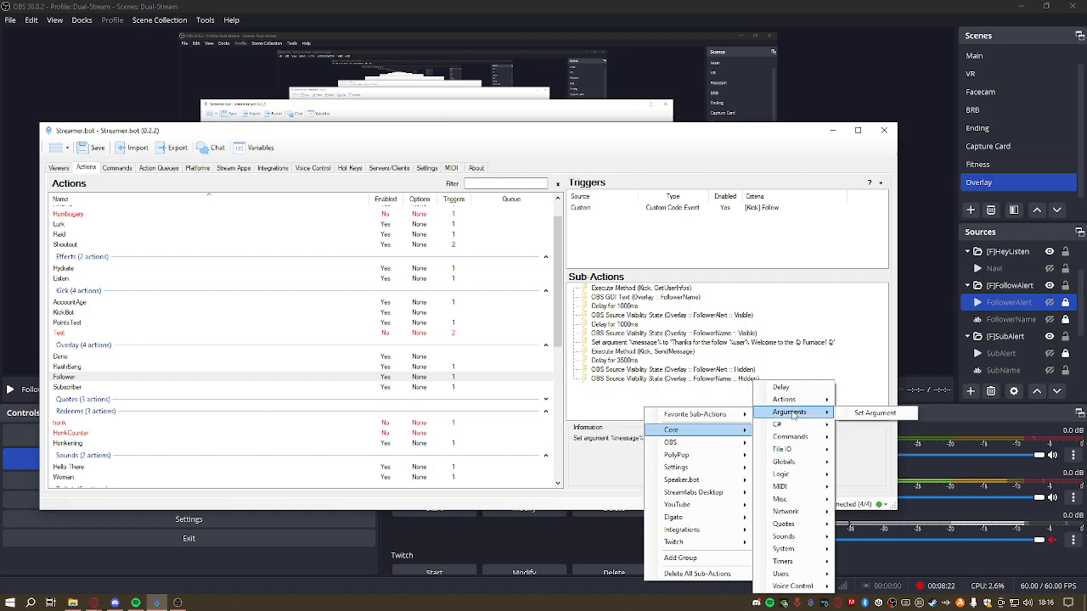
{"action": "left_click", "coordinate": [857, 412]}
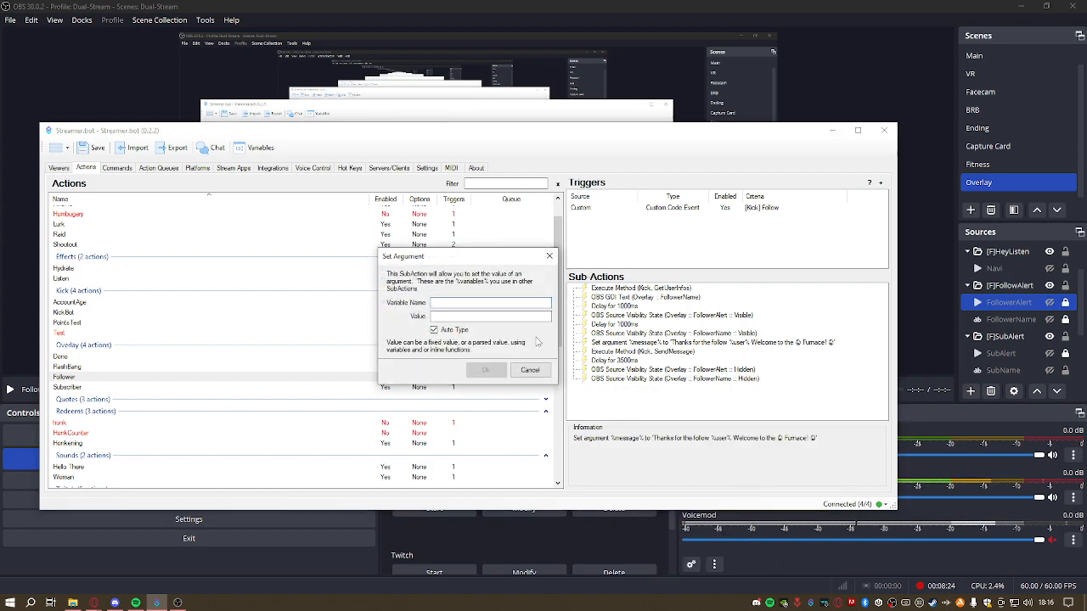
{"action": "type", "text": "megg"}
{"action": "key", "text": "BackSpace"}
{"action": "key", "text": "BackSpace"}
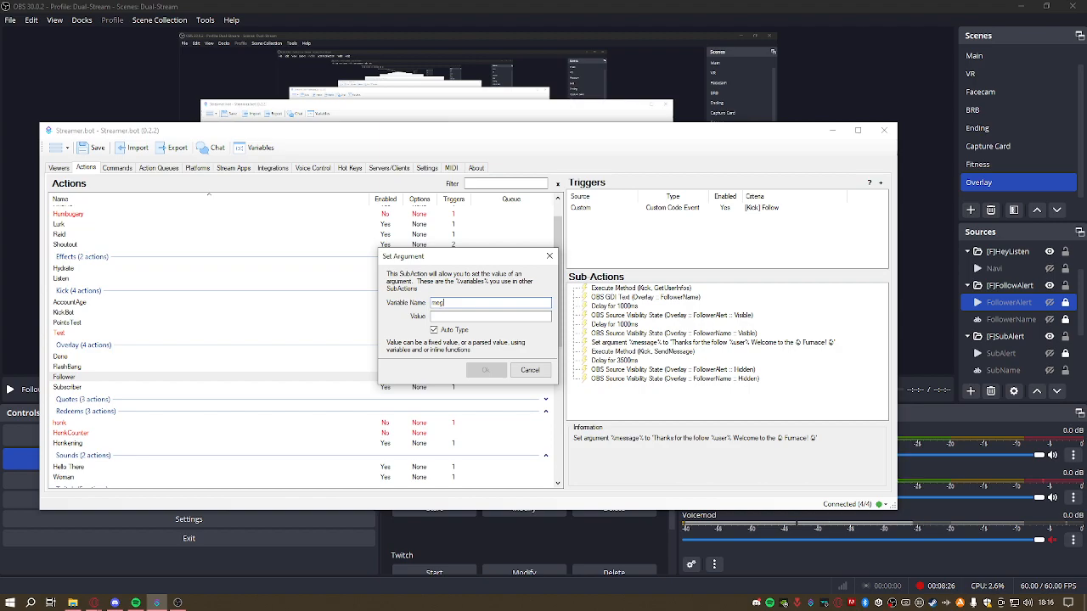
{"action": "type", "text": "ssage"}
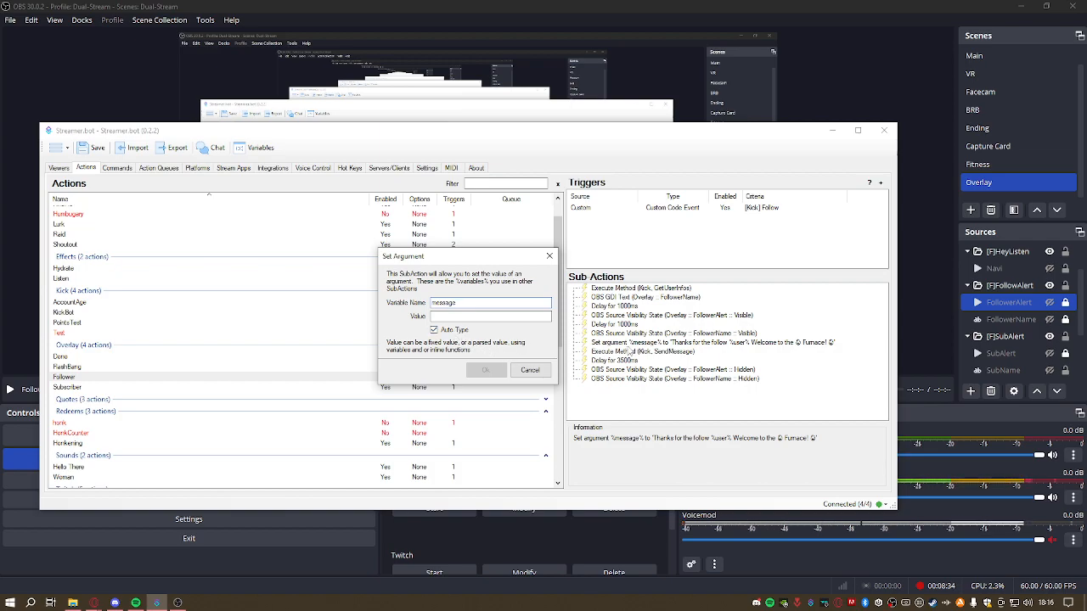
Enter "Thanks for the follow %user% Welcome to the furnace" as the new argument's value
{"action": "left_click", "coordinate": [472, 316]}
{"action": "type", "text": "Than"}
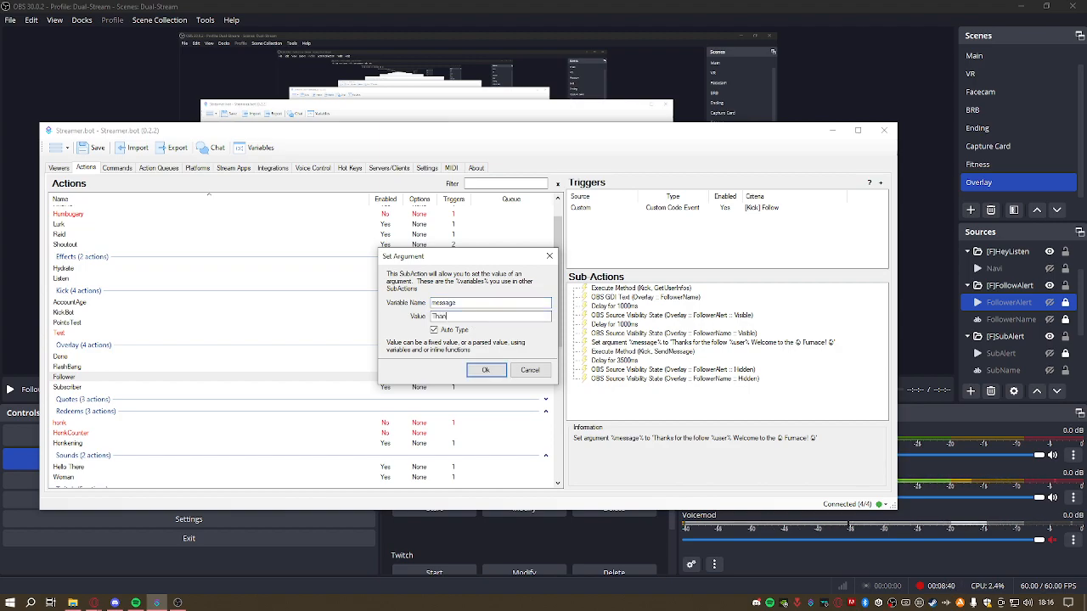
{"action": "type", "text": "ks for the follow %"}
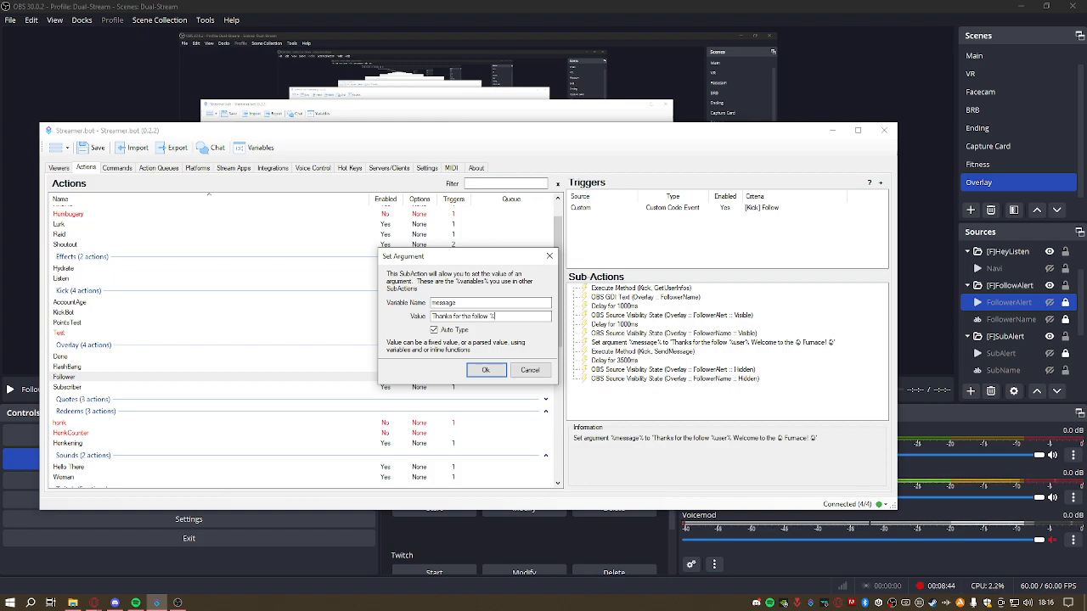
{"action": "type", "text": "user%"}
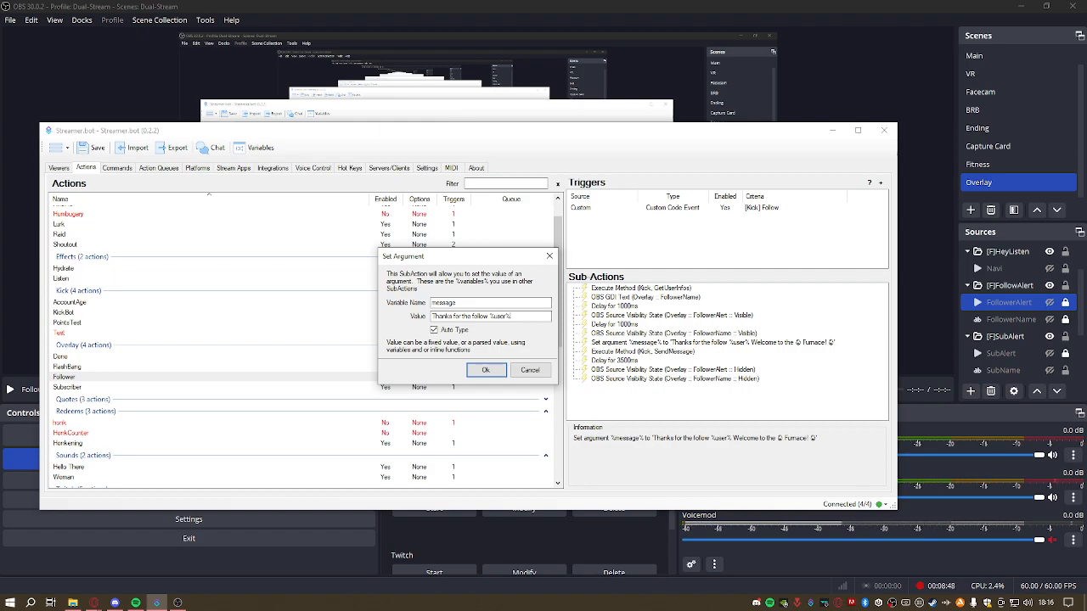
{"action": "type", "text": " Welcome t"}
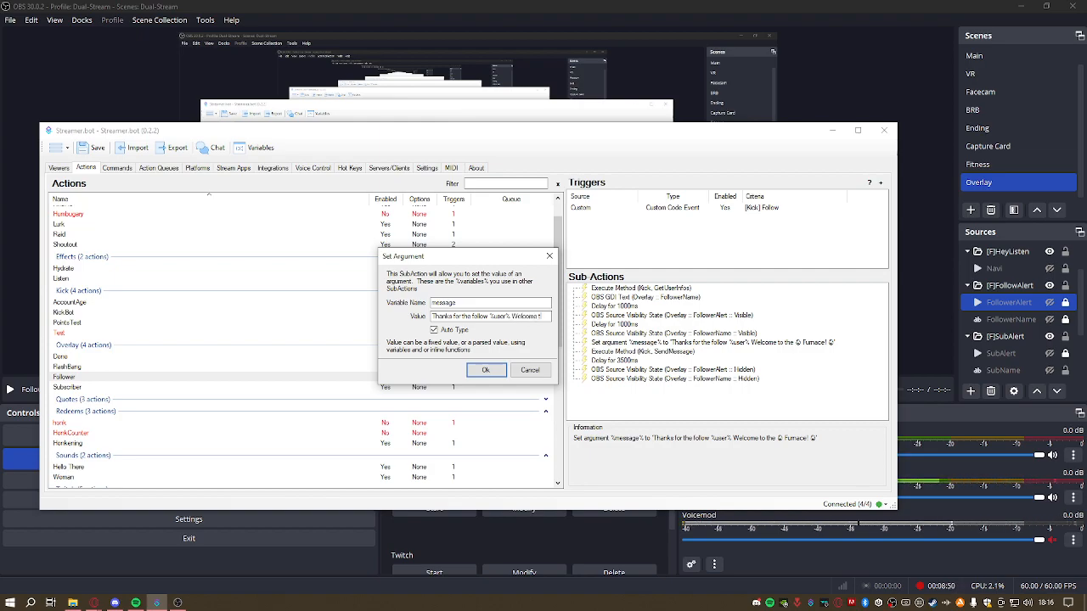
{"action": "type", "text": "o the furnace!"}
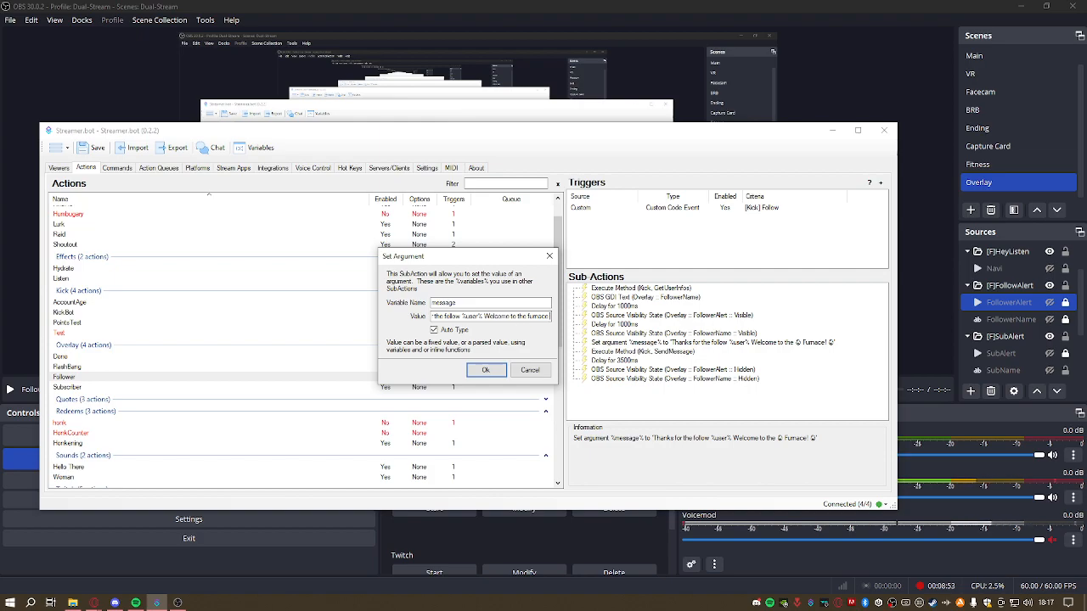
Extend the argument's value with a fire emoji, "Furnance" and another fire emoji, save the sub-action and select it in the list
{"action": "key", "text": "super+period"}
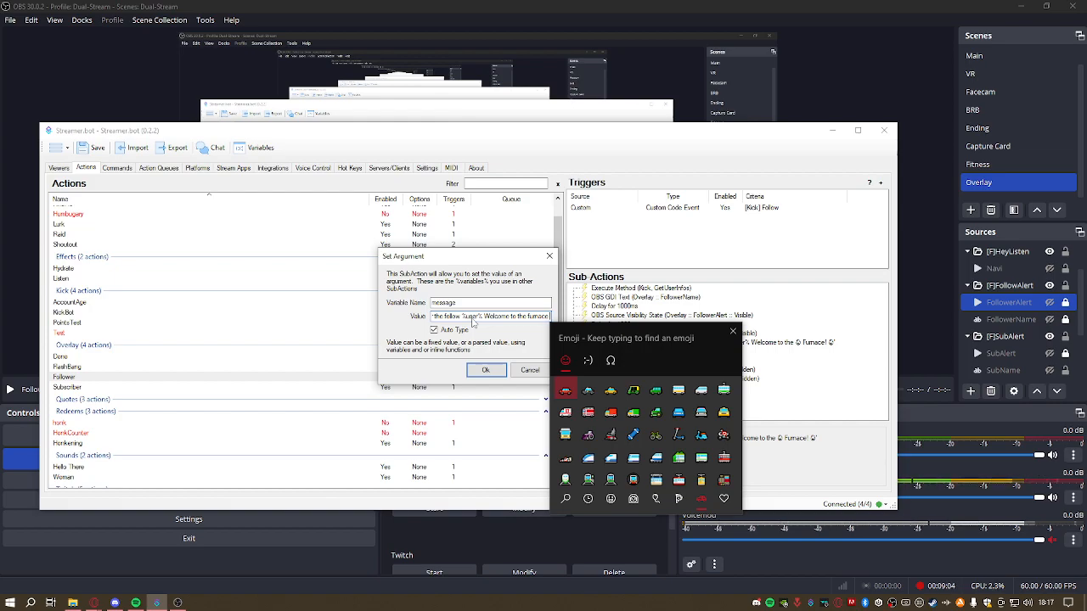
{"action": "type", "text": "f"}
{"action": "type", "text": "ire"}
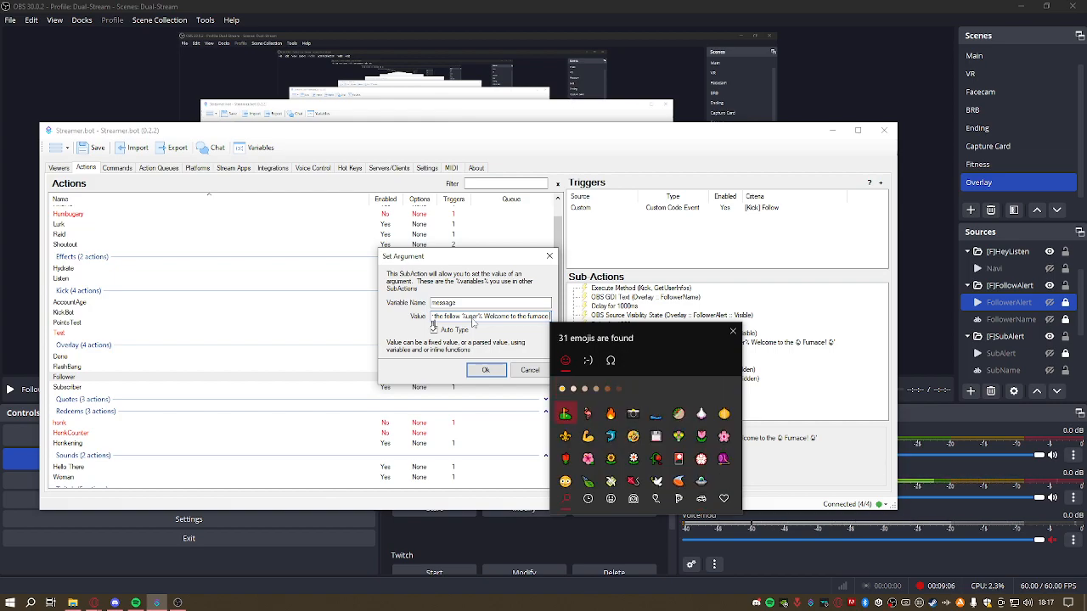
{"action": "key", "text": "Return"}
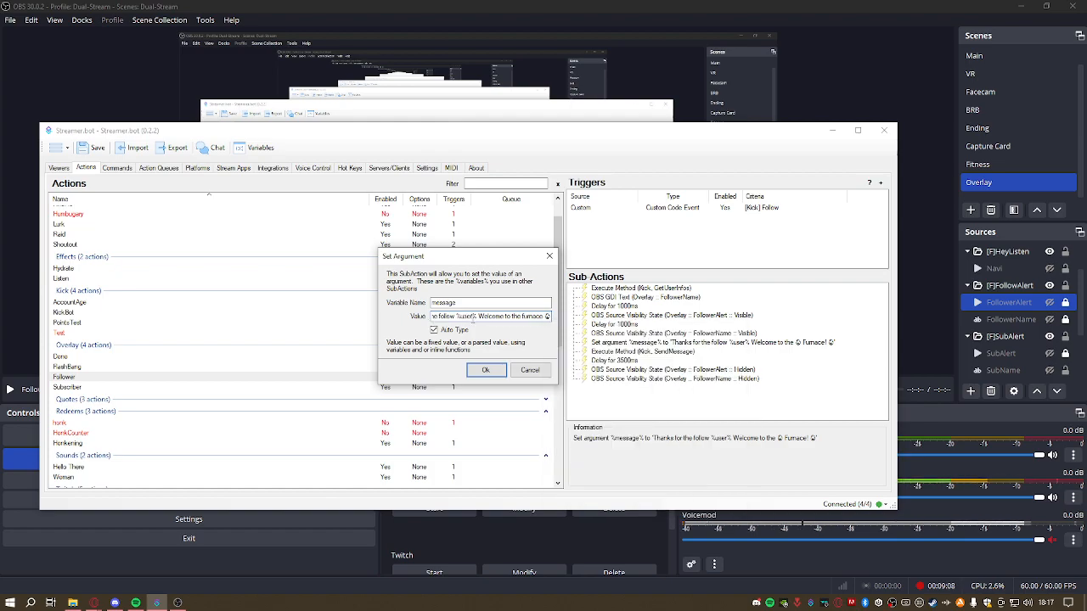
{"action": "type", "text": "Furn"}
{"action": "key", "text": "BackSpace"}
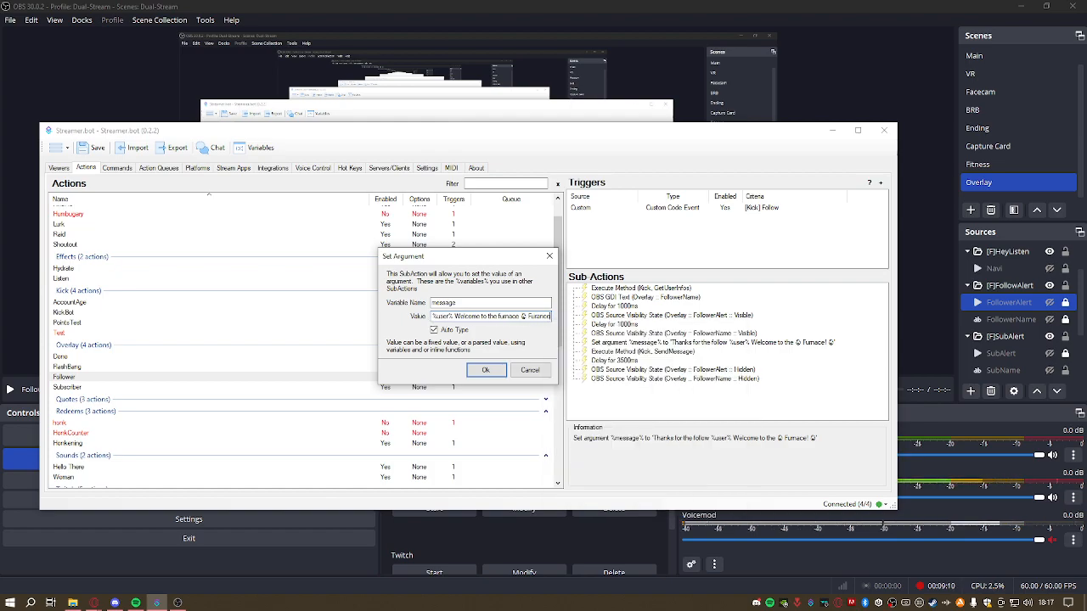
{"action": "type", "text": "nance"}
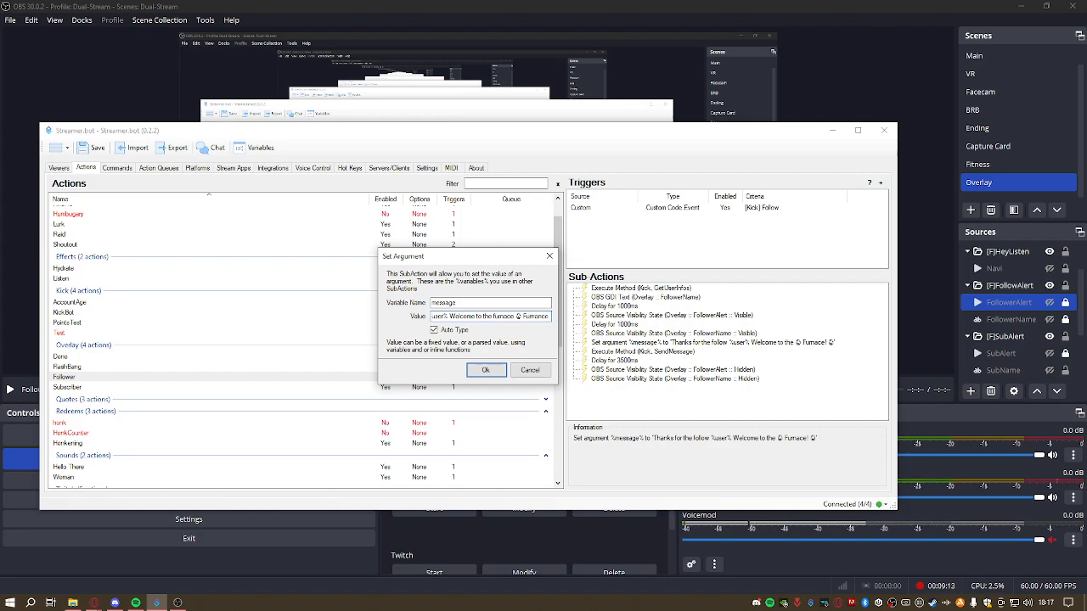
{"action": "key", "text": "super+period"}
{"action": "type", "text": "fire"}
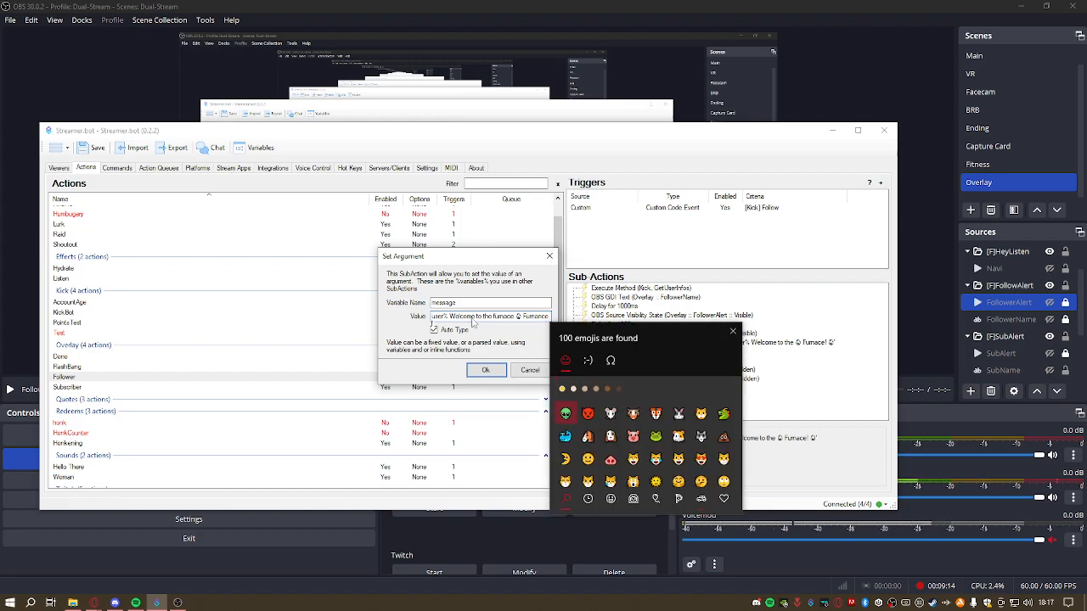
{"action": "key", "text": "Return"}
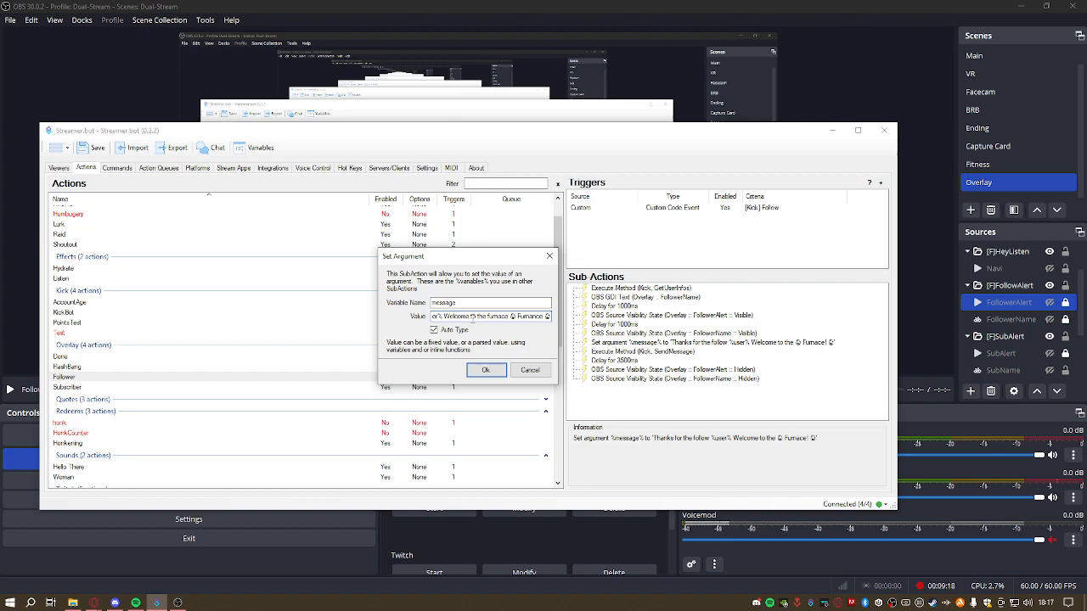
{"action": "left_click", "coordinate": [483, 370]}
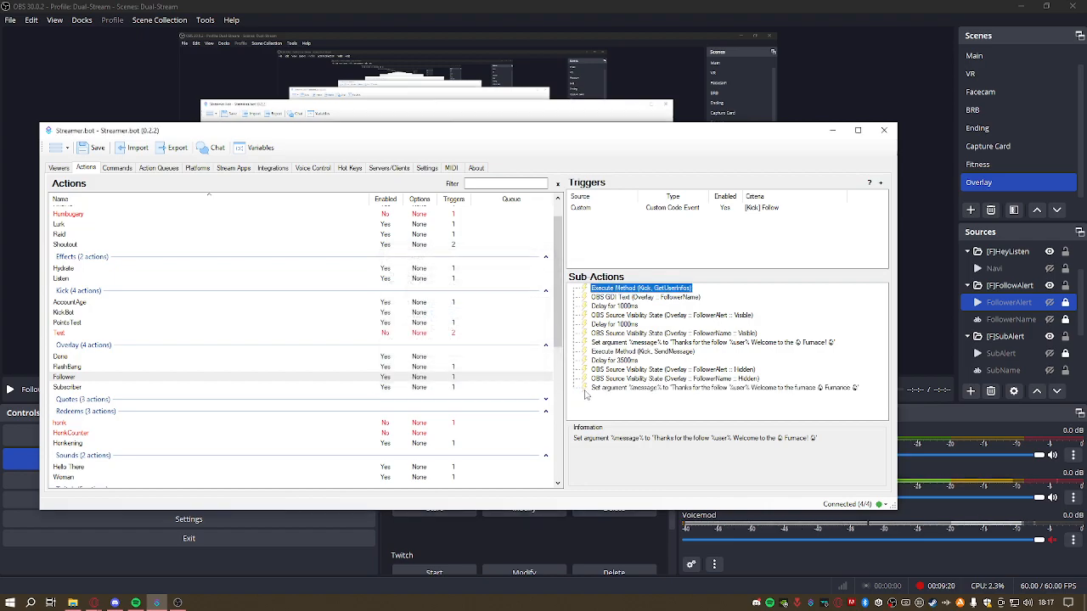
{"action": "left_click", "coordinate": [764, 390]}
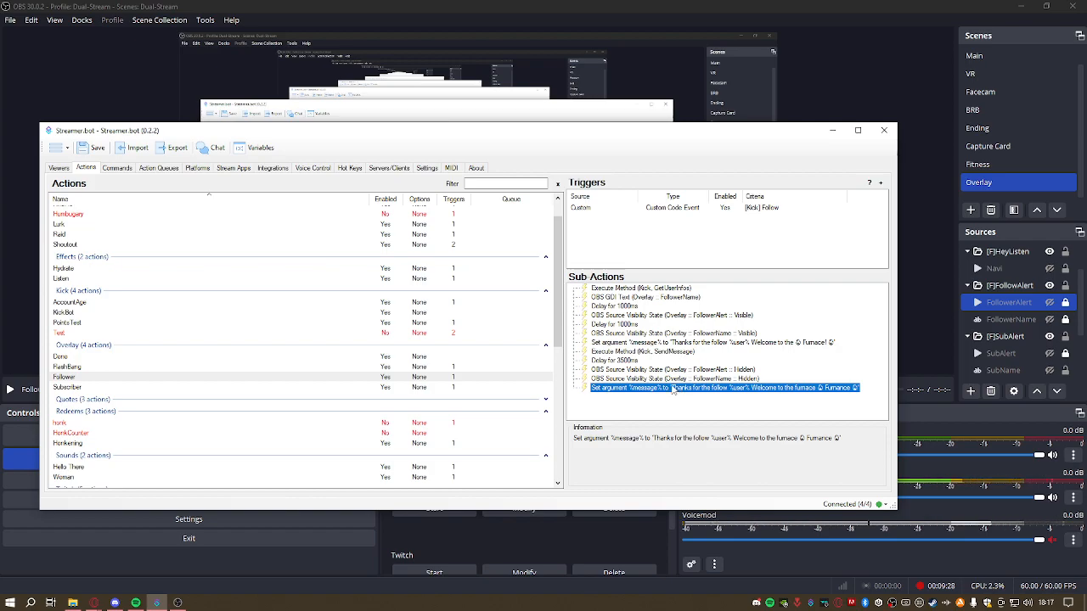
Delete the duplicate thank-you message argument at the end of the Follower sub-actions and select the Kick SendMessage sub-action
{"action": "key", "text": "Delete"}
{"action": "left_click", "coordinate": [644, 352]}
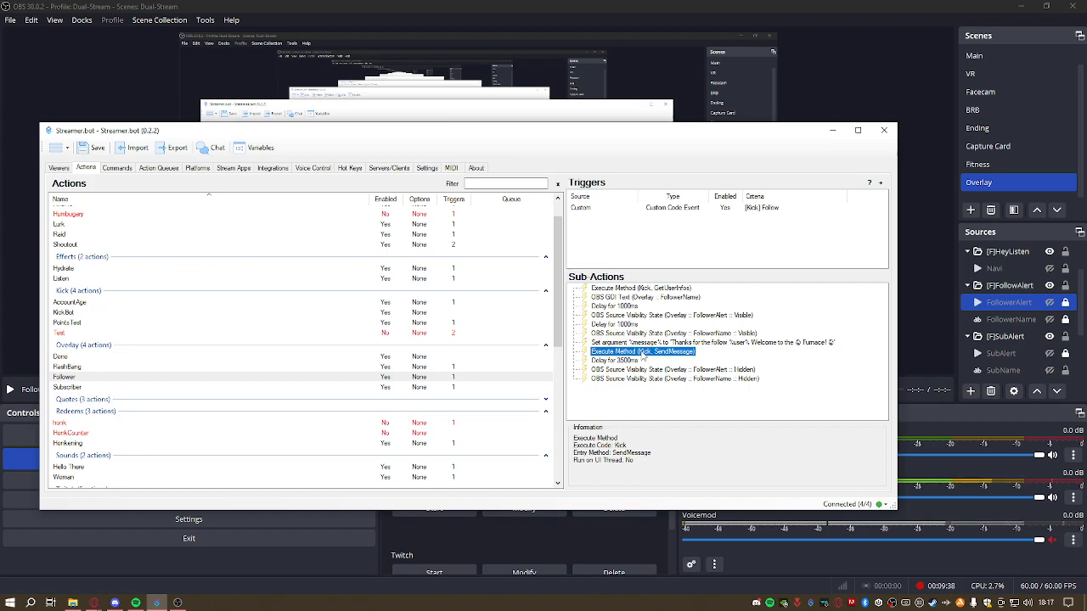
Try to add an Execute C# Method sub-action using the Kick code and the SendMessage method
{"action": "right_click", "coordinate": [647, 400]}
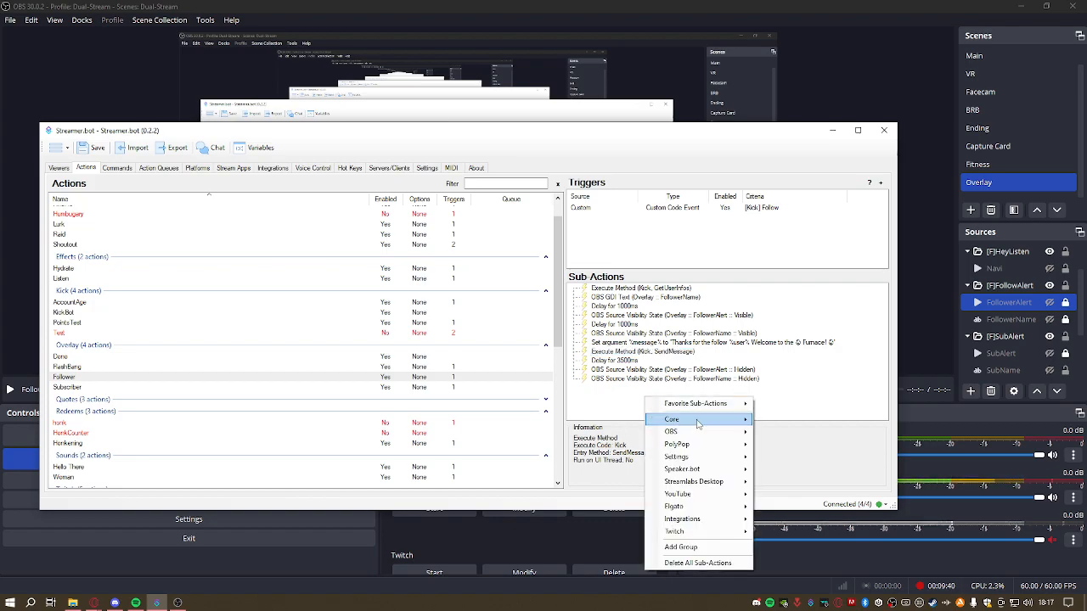
{"action": "mouse_move", "coordinate": [697, 419]}
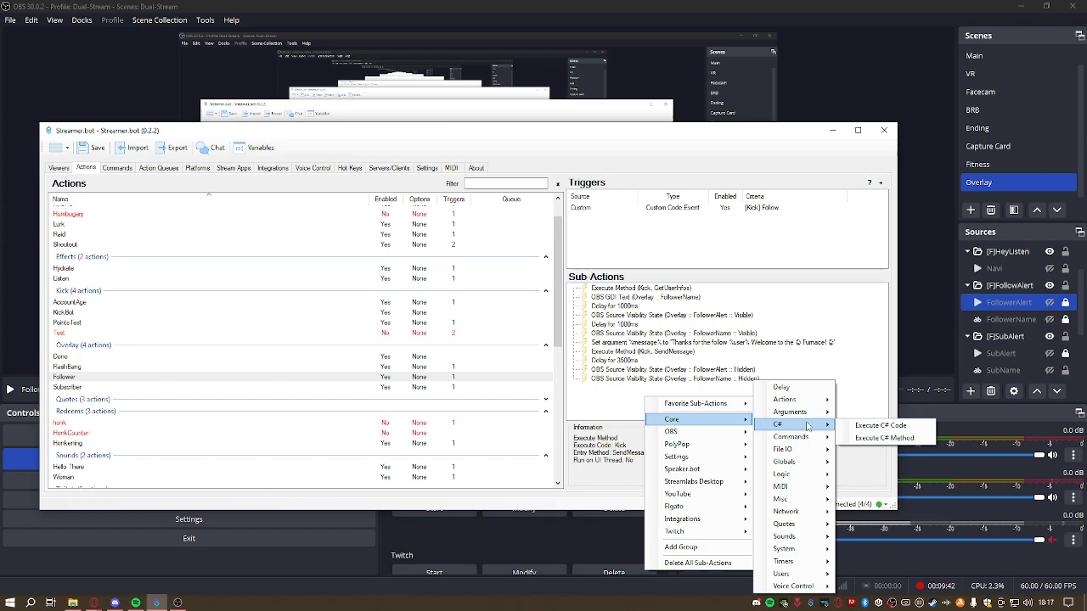
{"action": "mouse_move", "coordinate": [806, 428]}
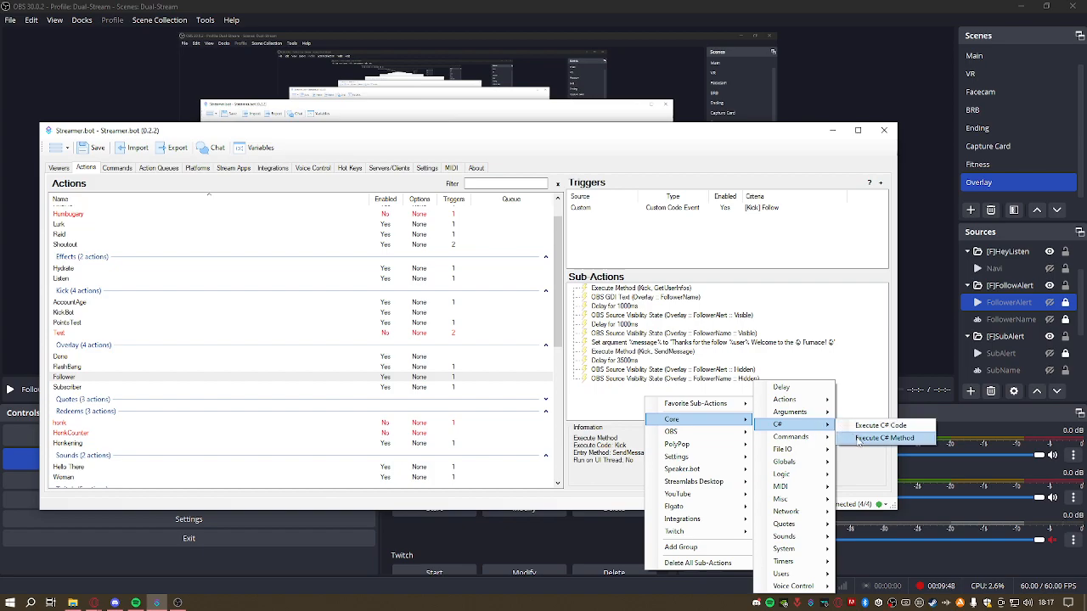
{"action": "left_click", "coordinate": [859, 438]}
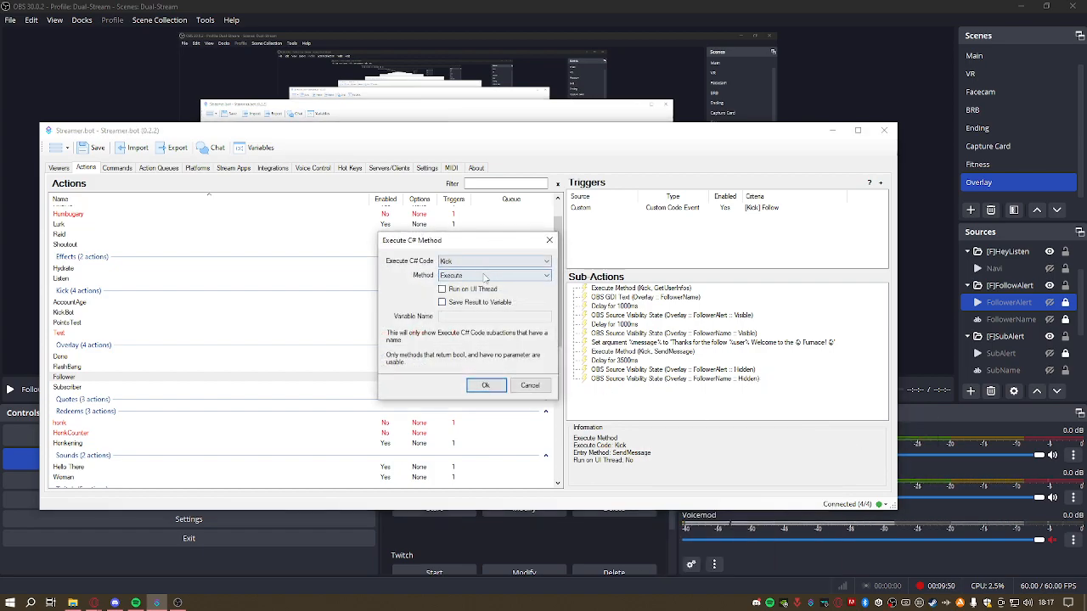
{"action": "left_click", "coordinate": [496, 276]}
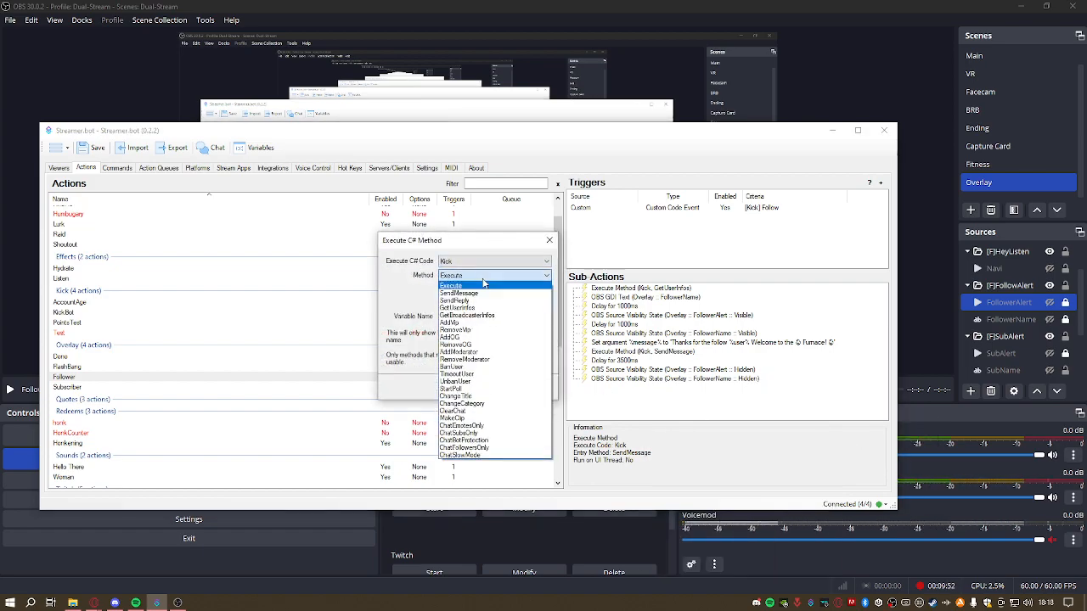
{"action": "left_click", "coordinate": [484, 293]}
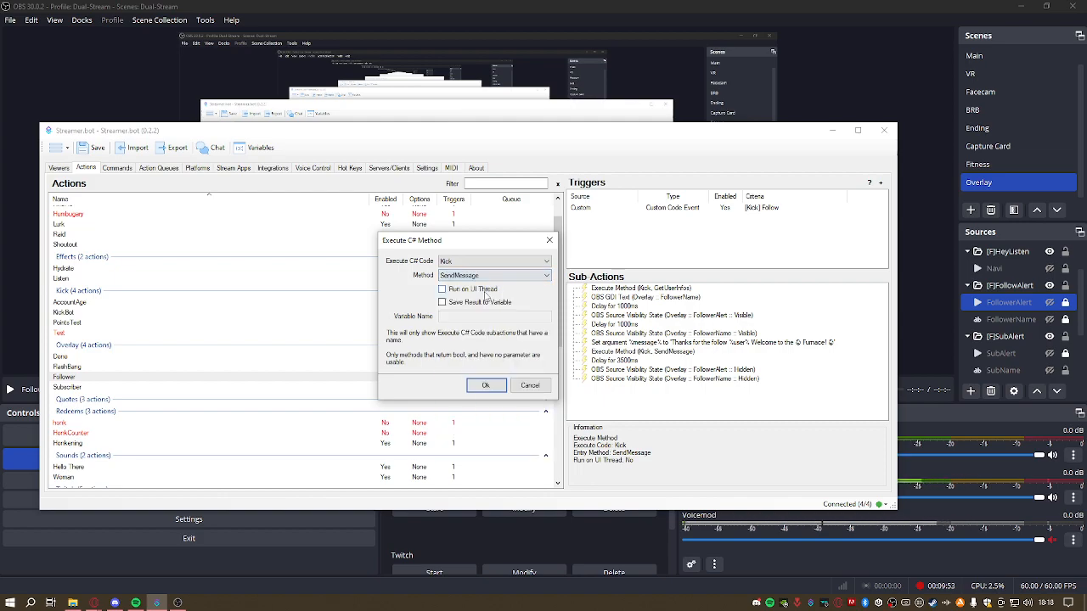
{"action": "left_click", "coordinate": [486, 387]}
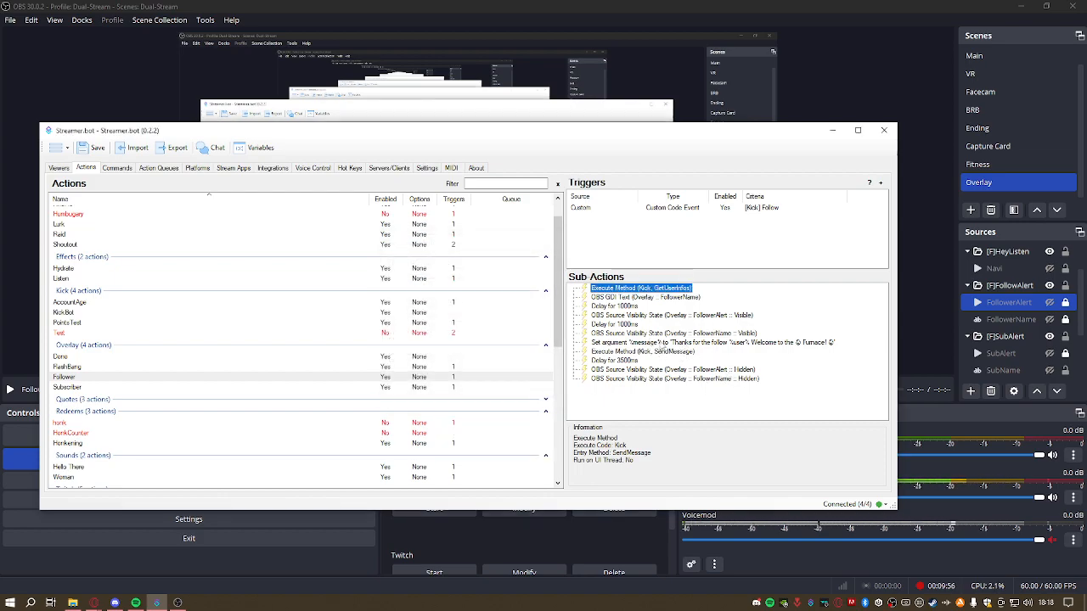
Inspect the 3500 ms Delay sub-action, then switch to OBS and look over the Overlay scene's follower alert sources
{"action": "double_click", "coordinate": [628, 363]}
{"action": "key", "text": "Return"}
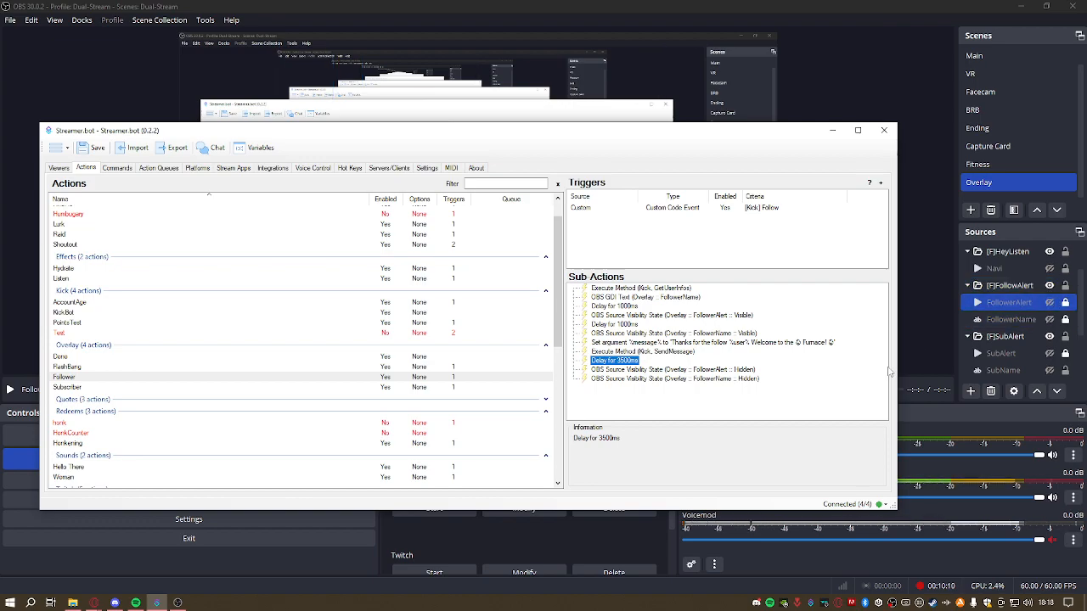
{"action": "left_click", "coordinate": [833, 130]}
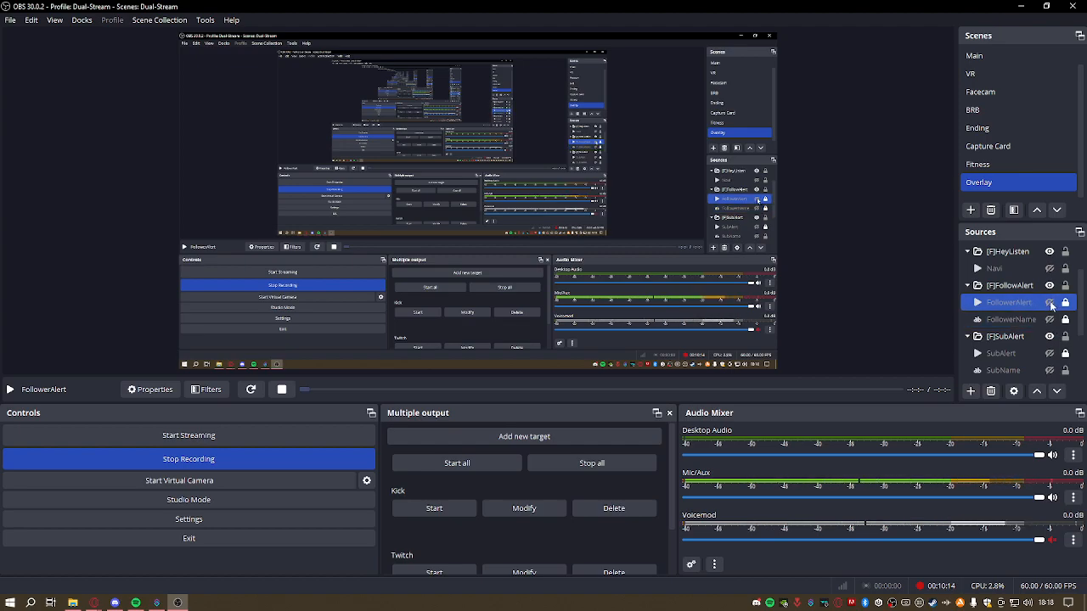
{"action": "scroll", "coordinate": [1040, 296], "scroll_direction": "up", "scroll_amount": 1}
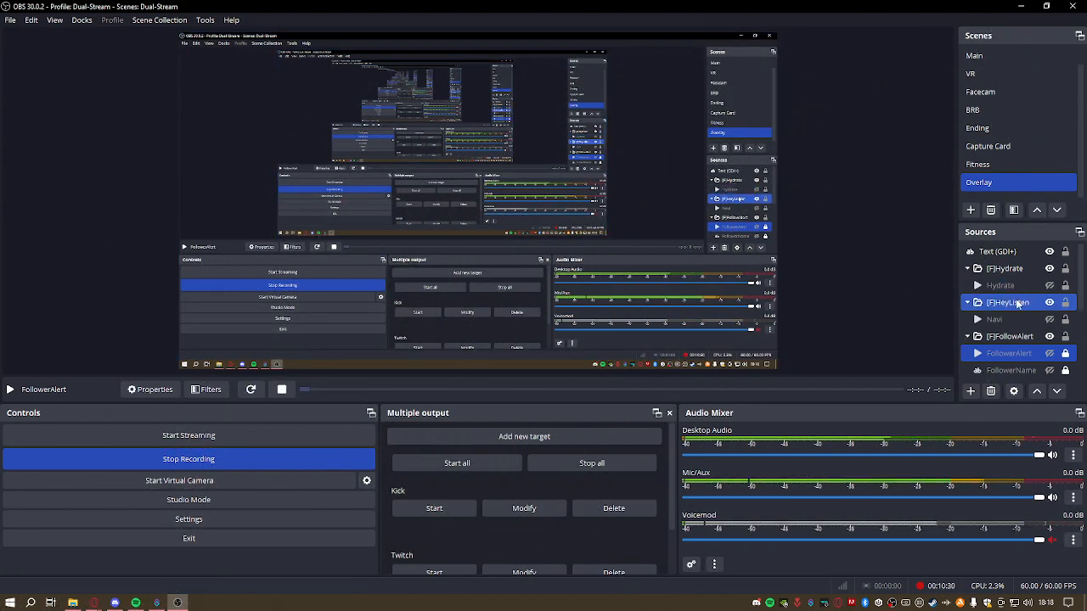
{"action": "left_click", "coordinate": [156, 603]}
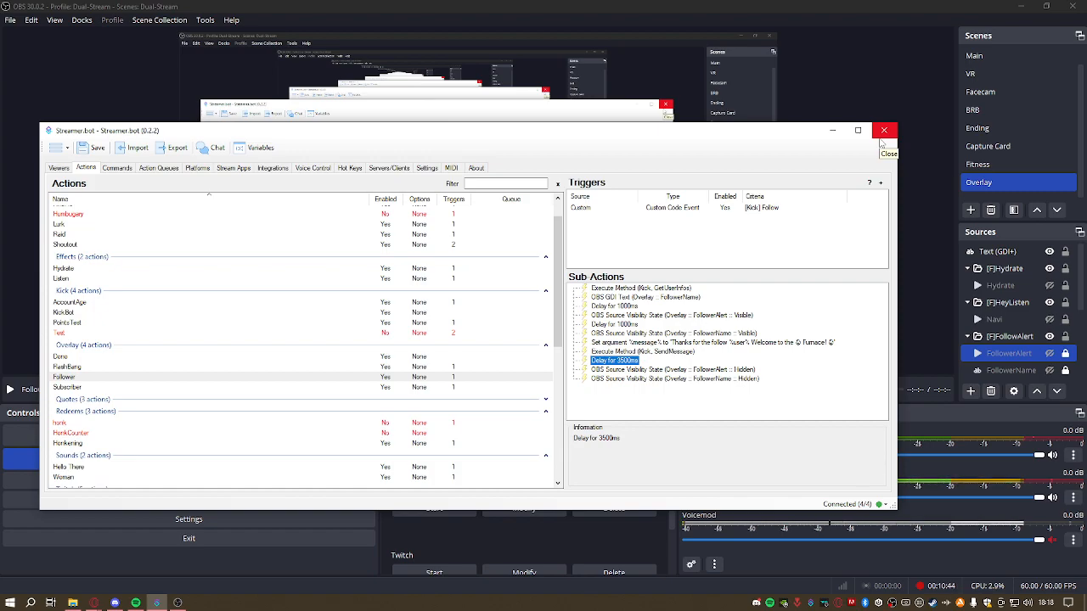
Switch OBS to the Main scene and examine its sources, including the Webcam, the Effects group and the nested Overlay scene
{"action": "left_click", "coordinate": [993, 61]}
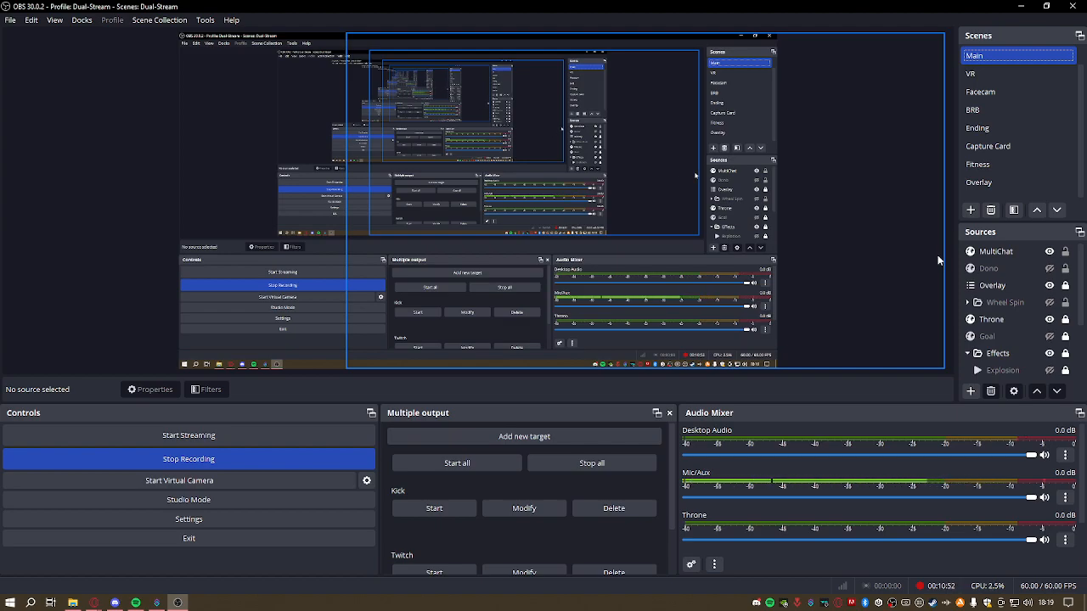
{"action": "scroll", "coordinate": [1018, 326], "scroll_direction": "down", "scroll_amount": 2}
{"action": "left_click", "coordinate": [1021, 348]}
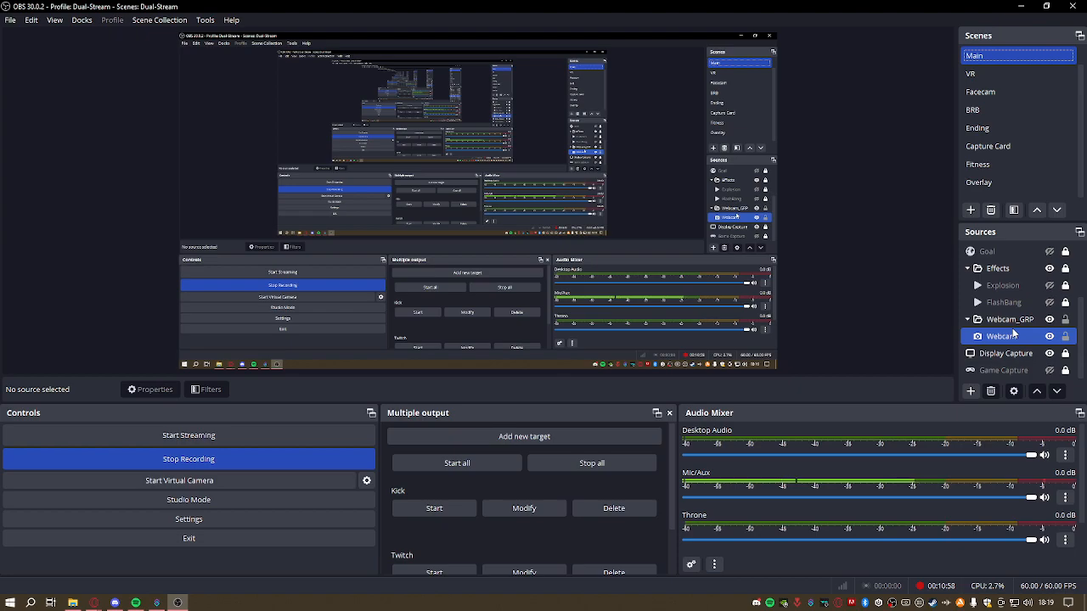
{"action": "left_click", "coordinate": [1038, 337]}
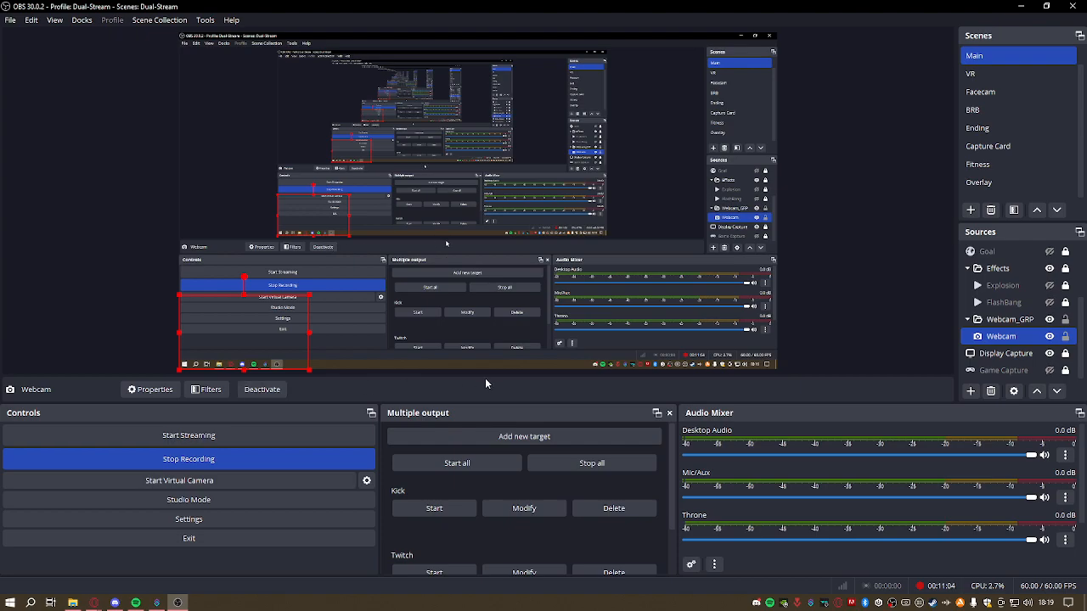
{"action": "left_click", "coordinate": [134, 306]}
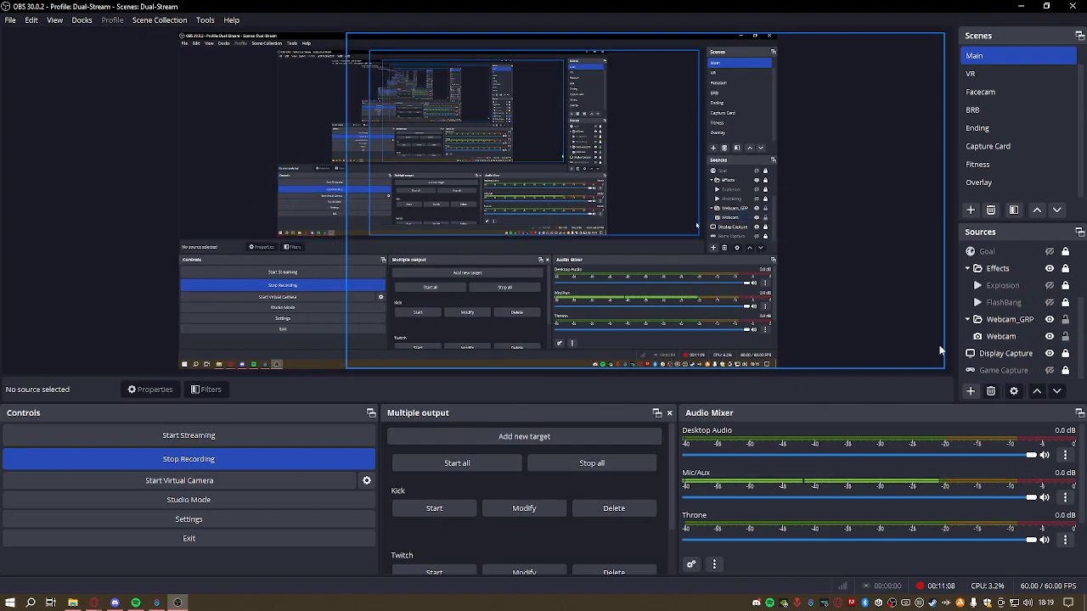
{"action": "left_click", "coordinate": [999, 325]}
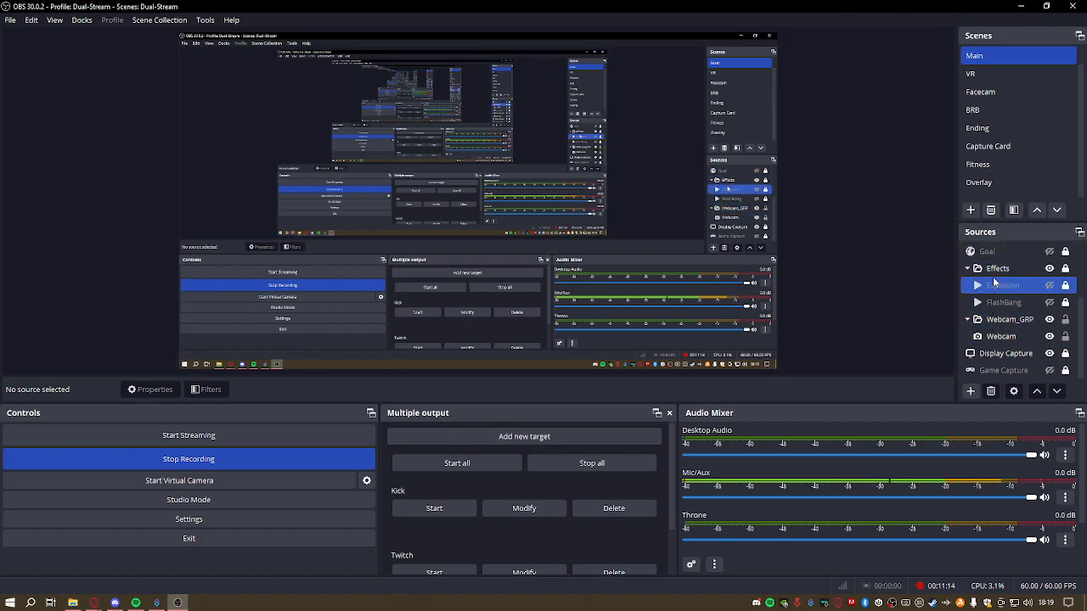
{"action": "scroll", "coordinate": [998, 291], "scroll_direction": "up", "scroll_amount": 2}
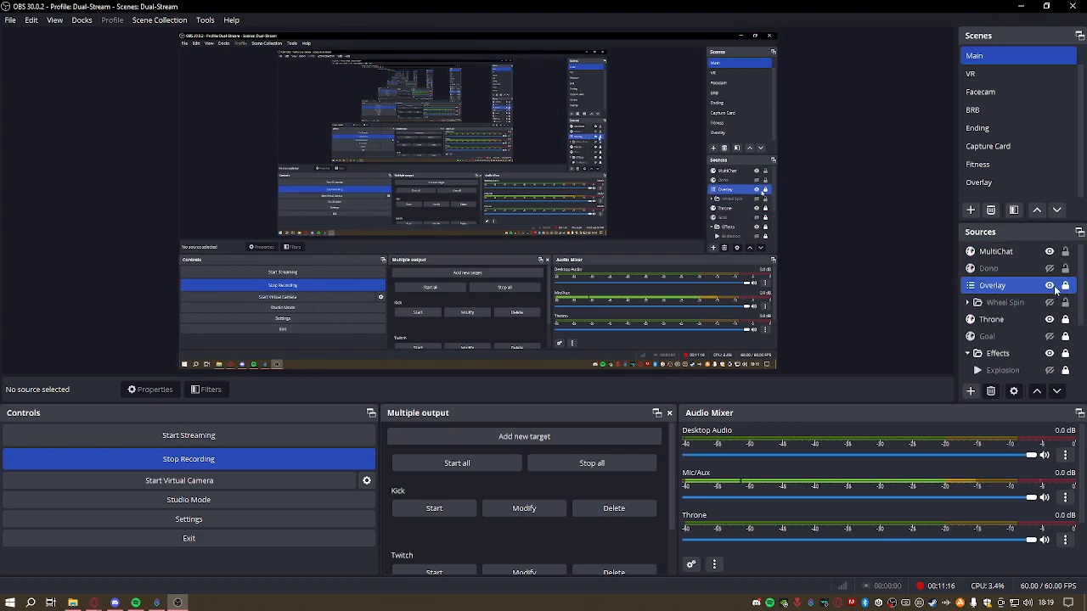
Examine the Overlay scene source and its neighbouring sources in the Main scene
{"action": "left_click", "coordinate": [1005, 290]}
{"action": "right_click", "coordinate": [1003, 288]}
{"action": "left_click", "coordinate": [931, 293]}
{"action": "left_click", "coordinate": [1005, 299]}
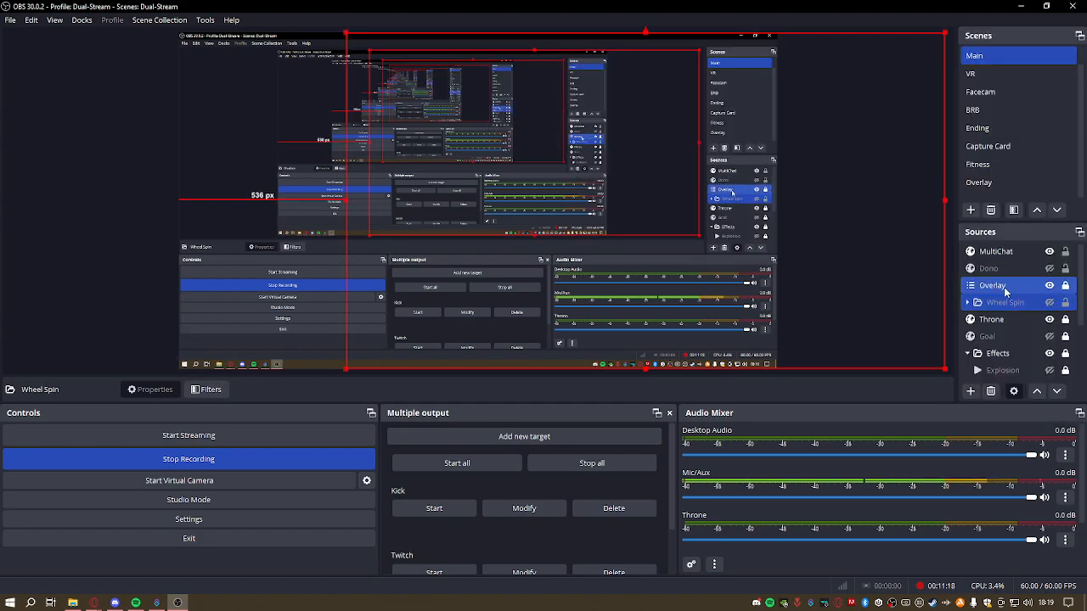
{"action": "left_click", "coordinate": [1008, 289]}
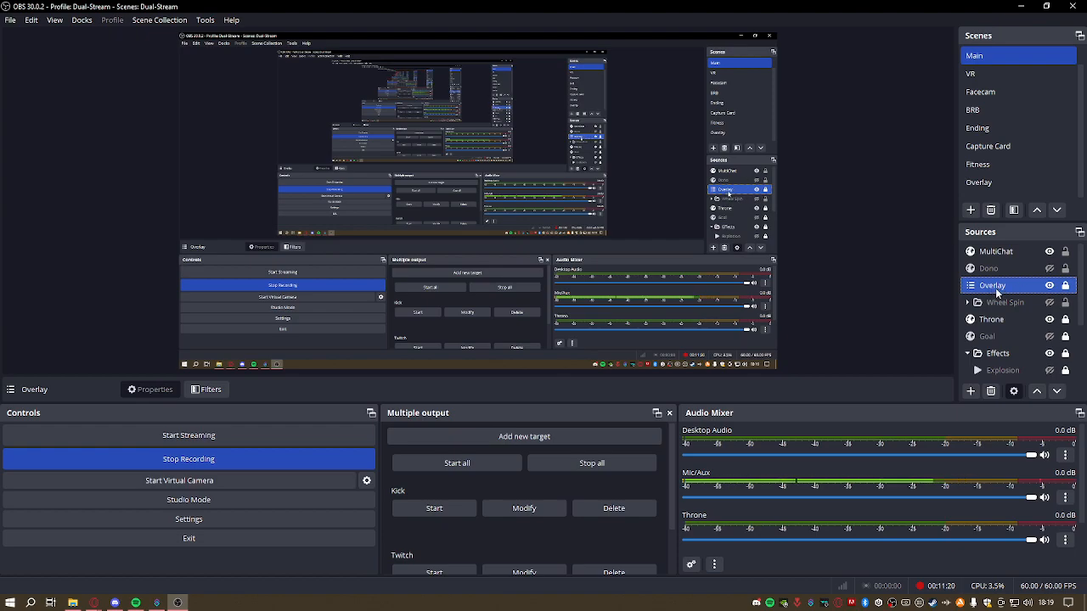
{"action": "left_click", "coordinate": [1009, 271], "text": "ctrl"}
{"action": "right_click", "coordinate": [991, 290]}
{"action": "left_click", "coordinate": [913, 324]}
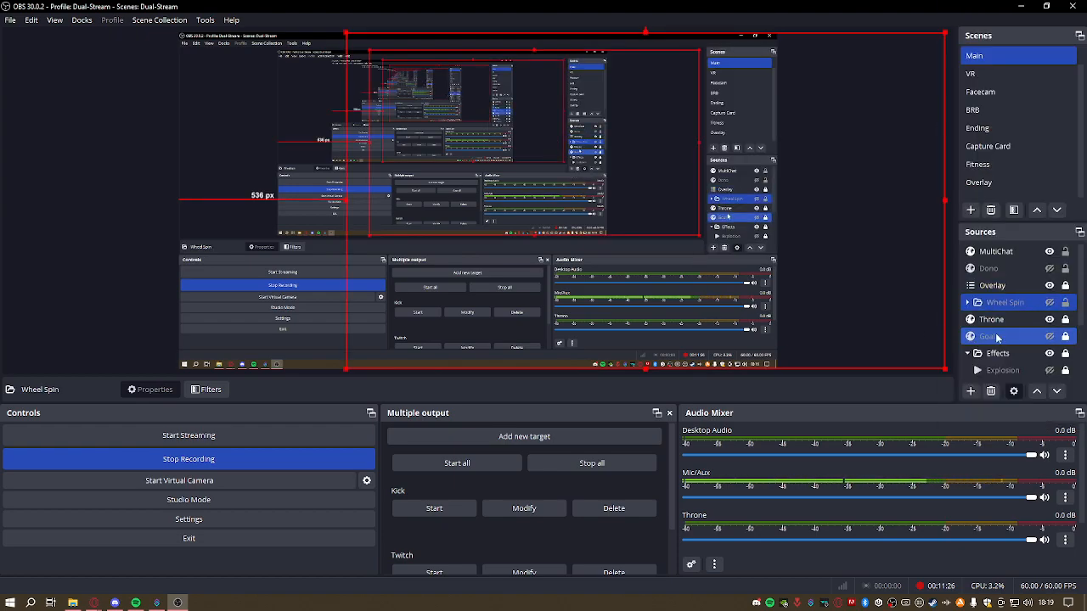
Open the creation dialog for a Scene source in the Main scene and close it without adding anything
{"action": "left_click", "coordinate": [973, 391]}
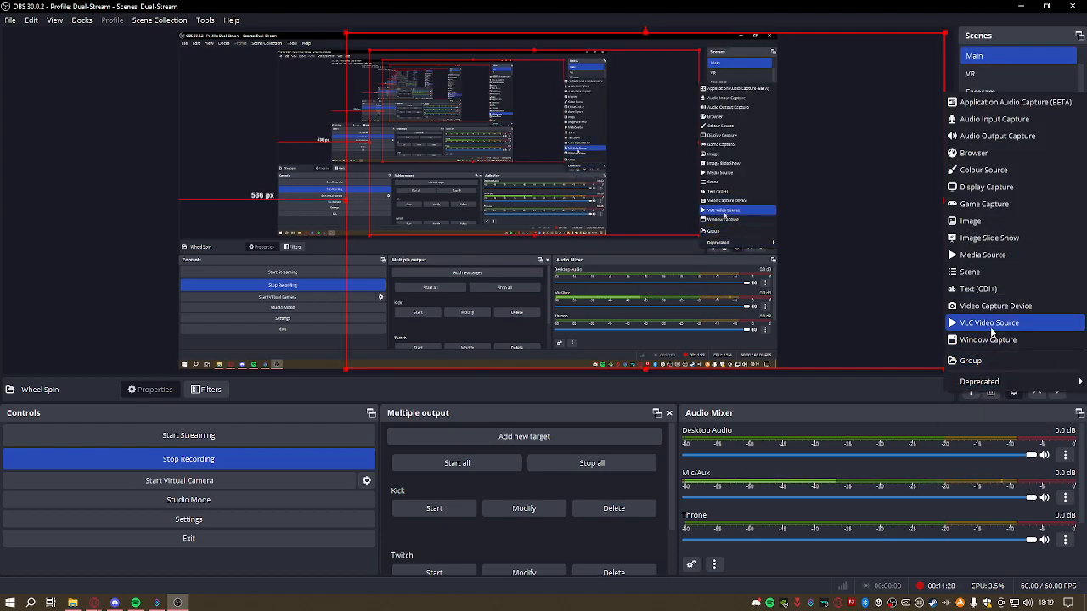
{"action": "left_click", "coordinate": [990, 274]}
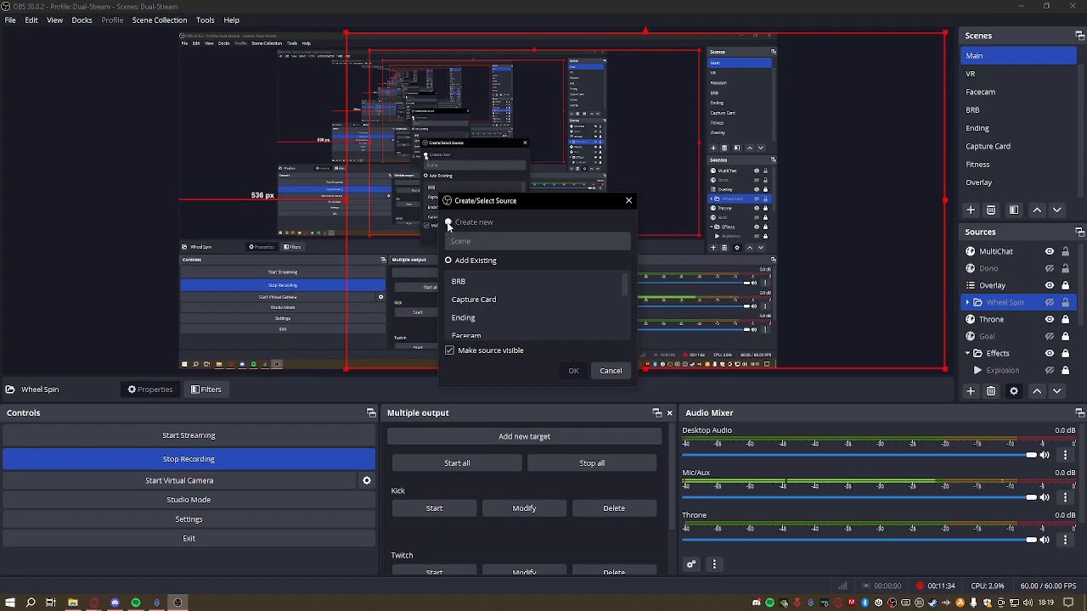
{"action": "left_click_drag", "start_coordinate": [500, 202], "coordinate": [564, 230]}
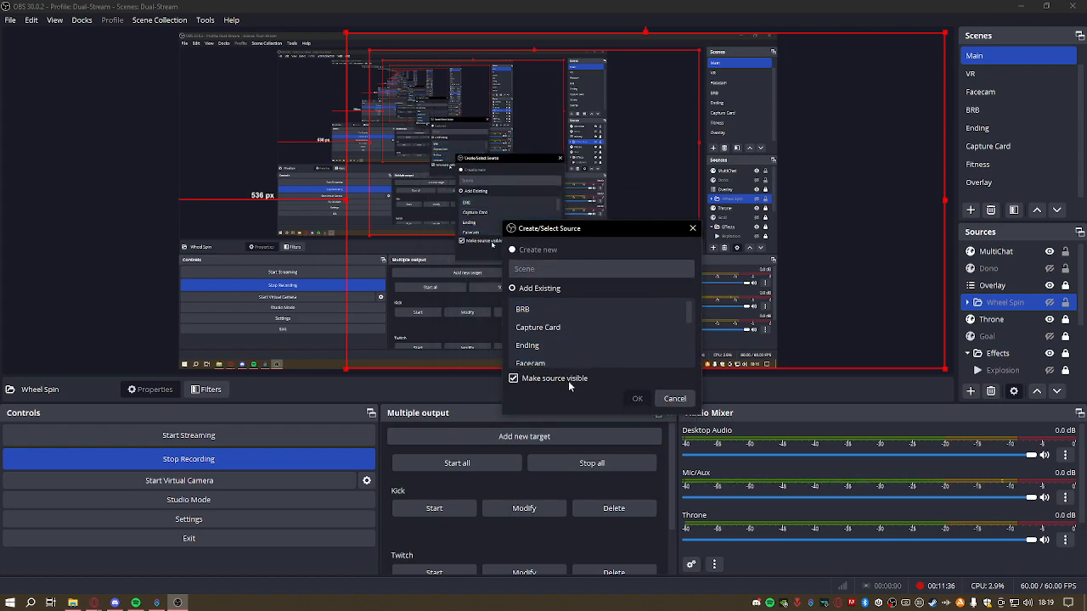
{"action": "left_click", "coordinate": [692, 228]}
Reselect the Overlay source, try choosing an existing scene such as Capture Card to add to Main, and cancel
{"action": "left_click", "coordinate": [993, 318]}
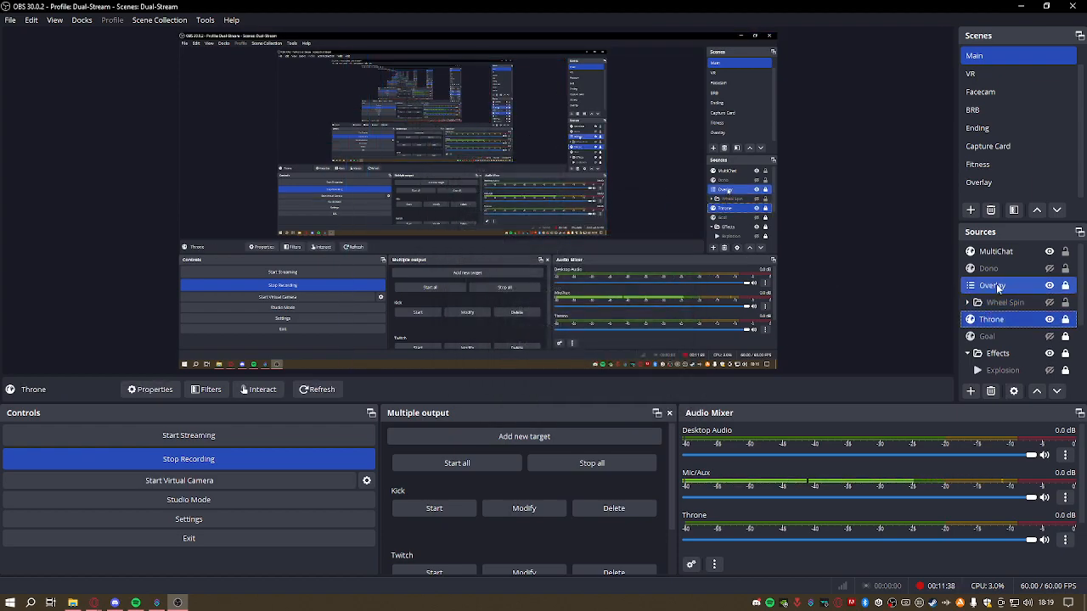
{"action": "left_click", "coordinate": [996, 287]}
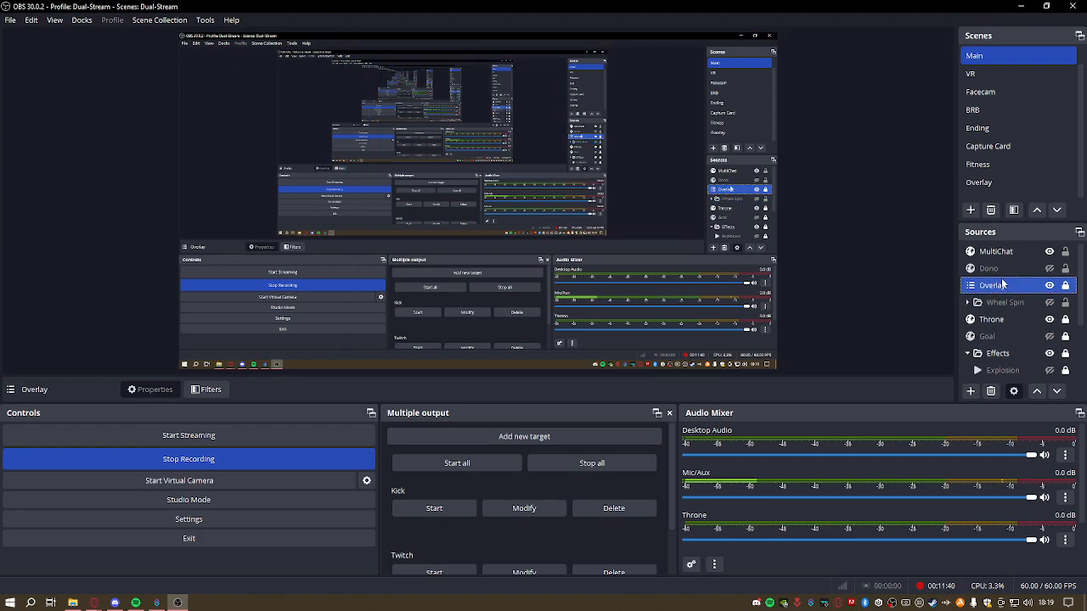
{"action": "left_click", "coordinate": [970, 390]}
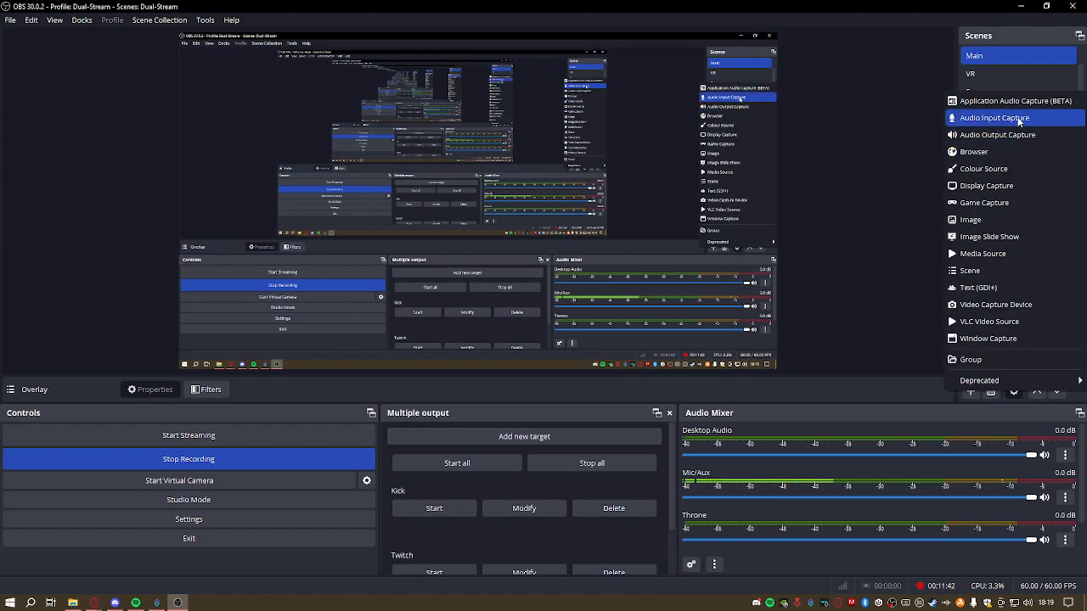
{"action": "left_click", "coordinate": [985, 270]}
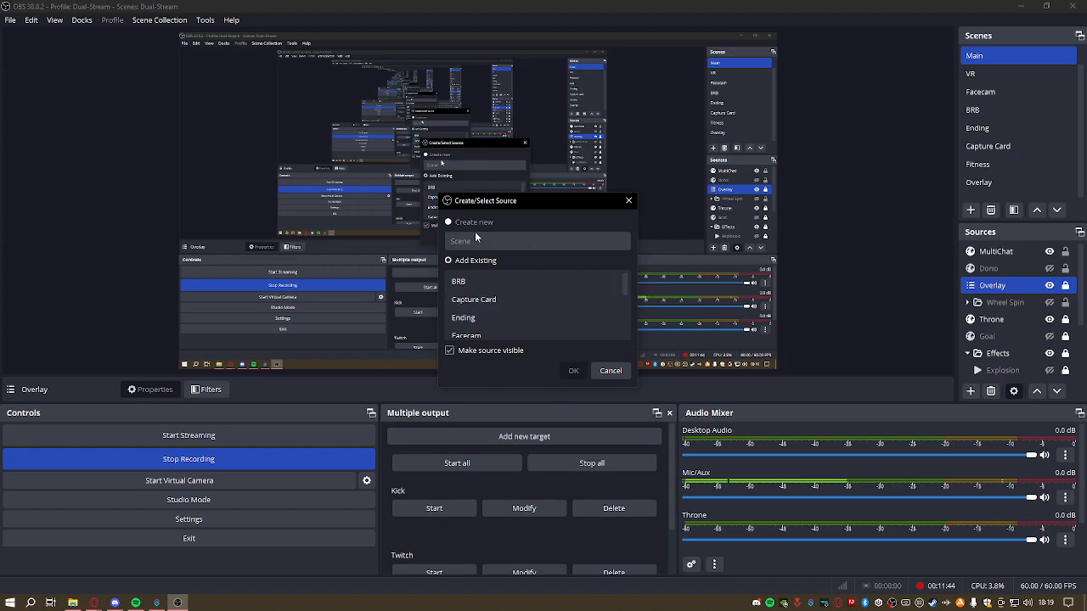
{"action": "left_click", "coordinate": [468, 301]}
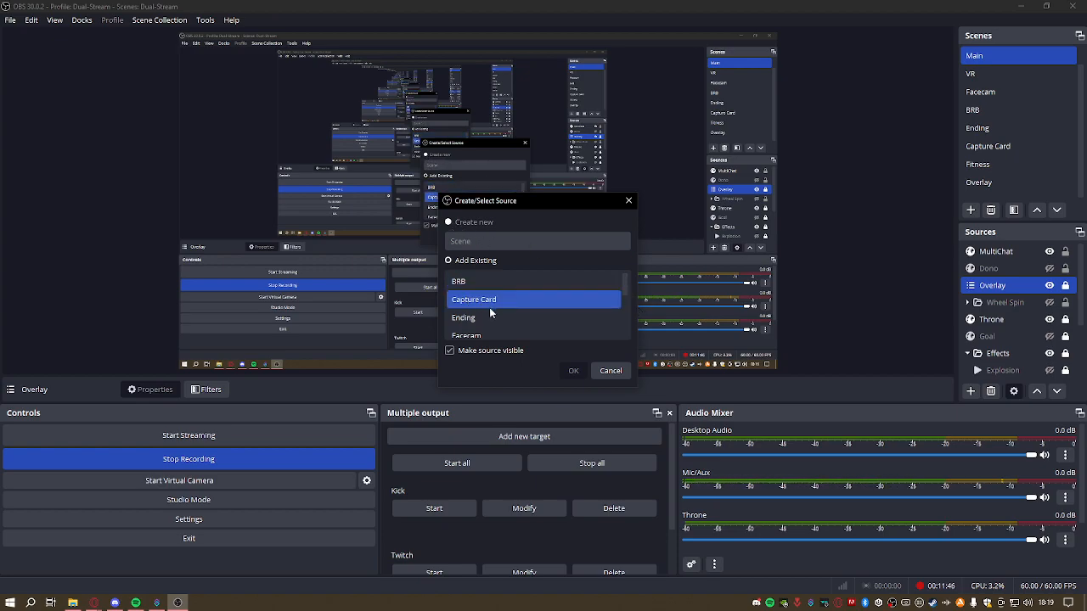
{"action": "left_click", "coordinate": [489, 316]}
{"action": "left_click", "coordinate": [610, 371]}
Select the Explosion source, browse the existing scenes available as a Scene source, toggle the visibility option, and cancel
{"action": "left_click", "coordinate": [1005, 371]}
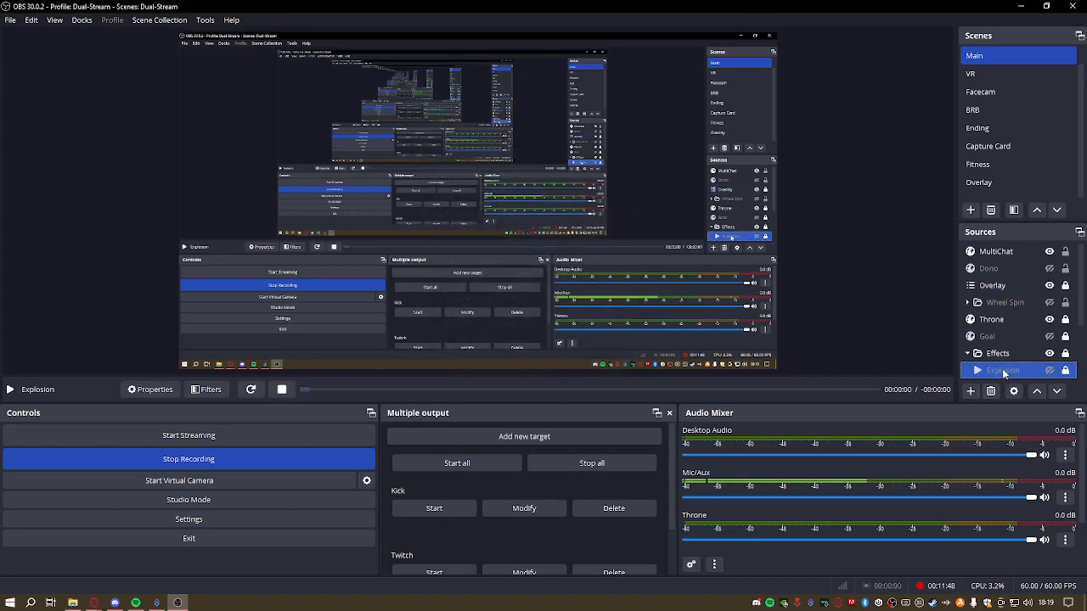
{"action": "scroll", "coordinate": [1004, 371], "scroll_direction": "down", "scroll_amount": 3}
{"action": "left_click", "coordinate": [970, 391]}
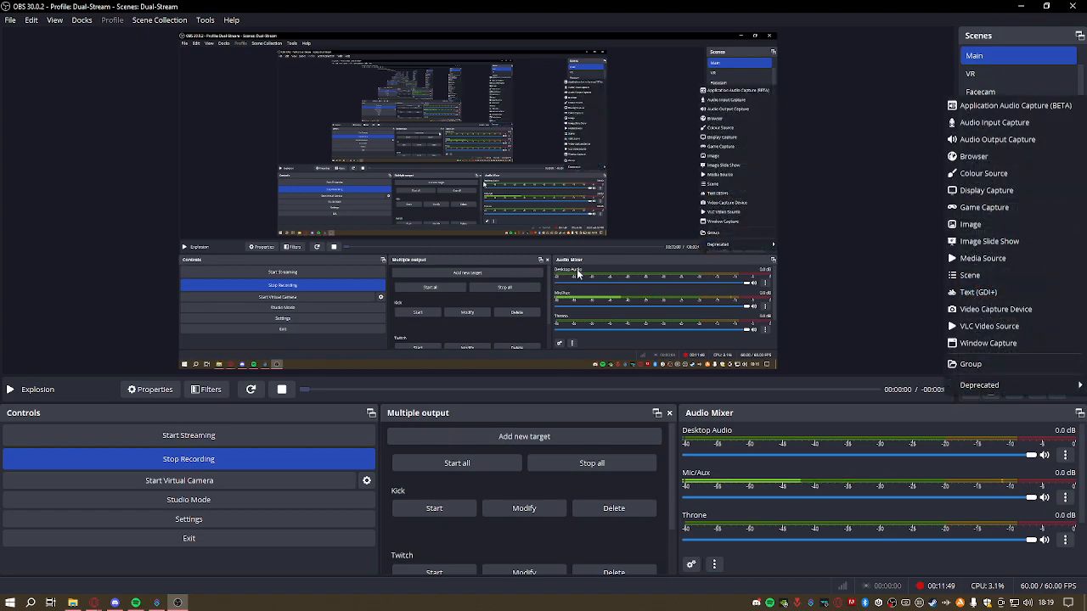
{"action": "left_click", "coordinate": [970, 275]}
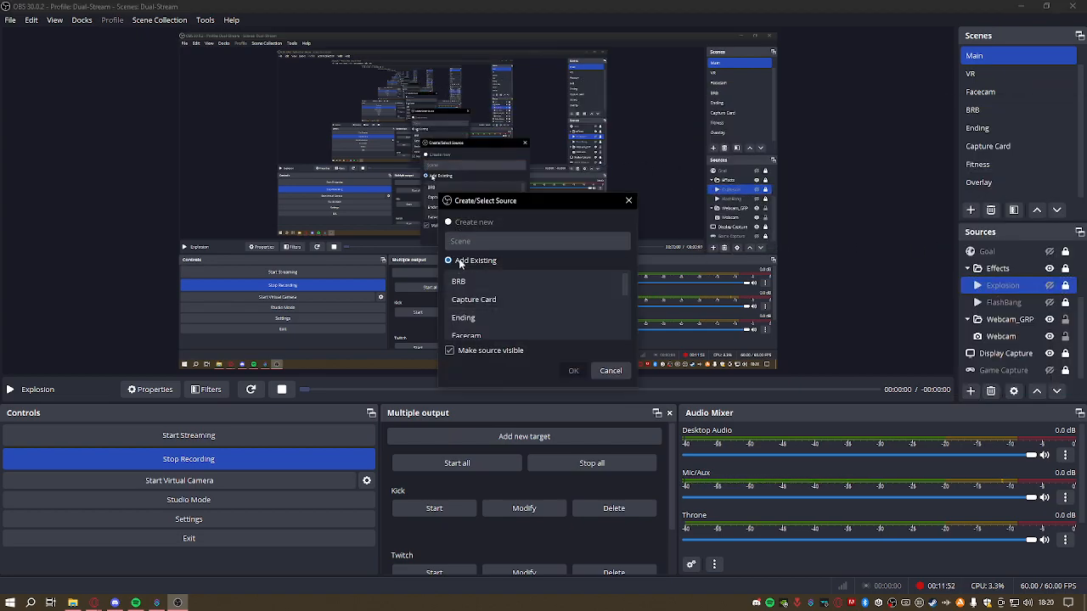
{"action": "scroll", "coordinate": [491, 305], "scroll_direction": "down", "scroll_amount": 3}
{"action": "left_click", "coordinate": [491, 305]}
{"action": "scroll", "coordinate": [491, 305], "scroll_direction": "up", "scroll_amount": 2}
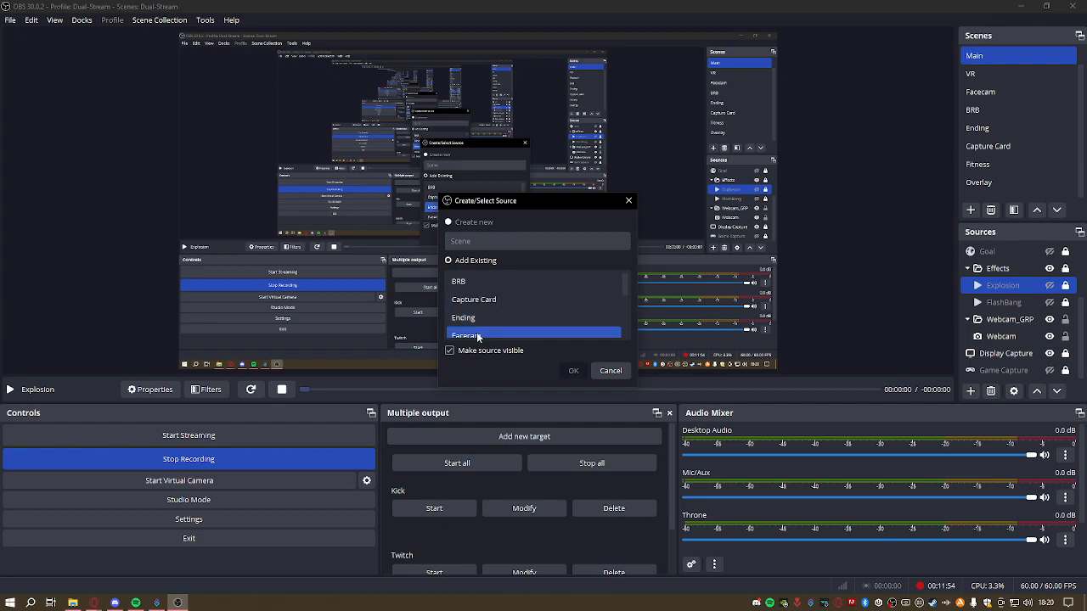
{"action": "left_click", "coordinate": [449, 350]}
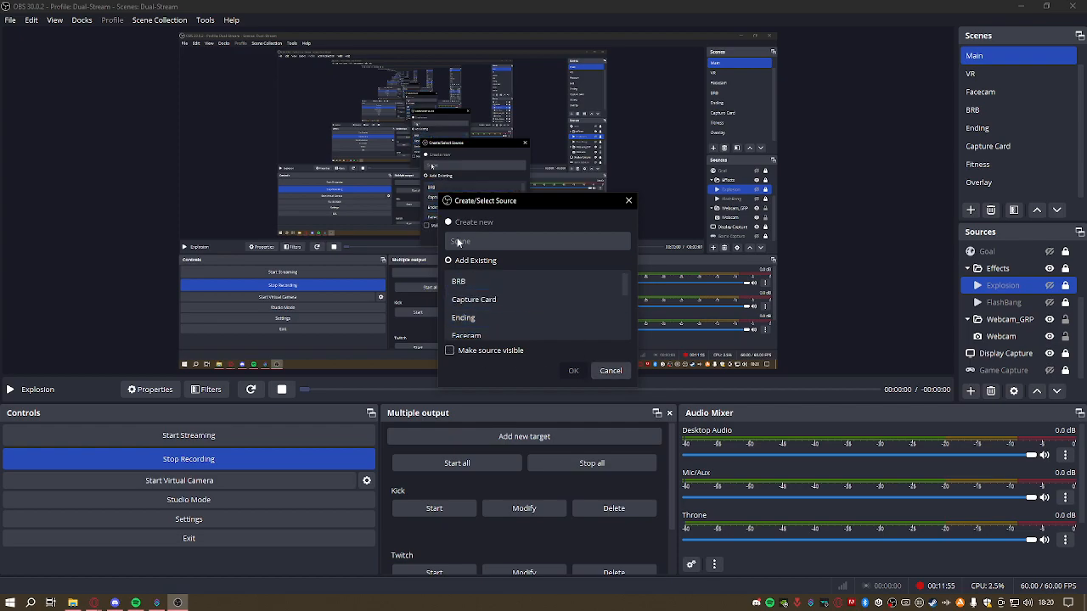
{"action": "left_click", "coordinate": [455, 348]}
{"action": "left_click", "coordinate": [610, 370]}
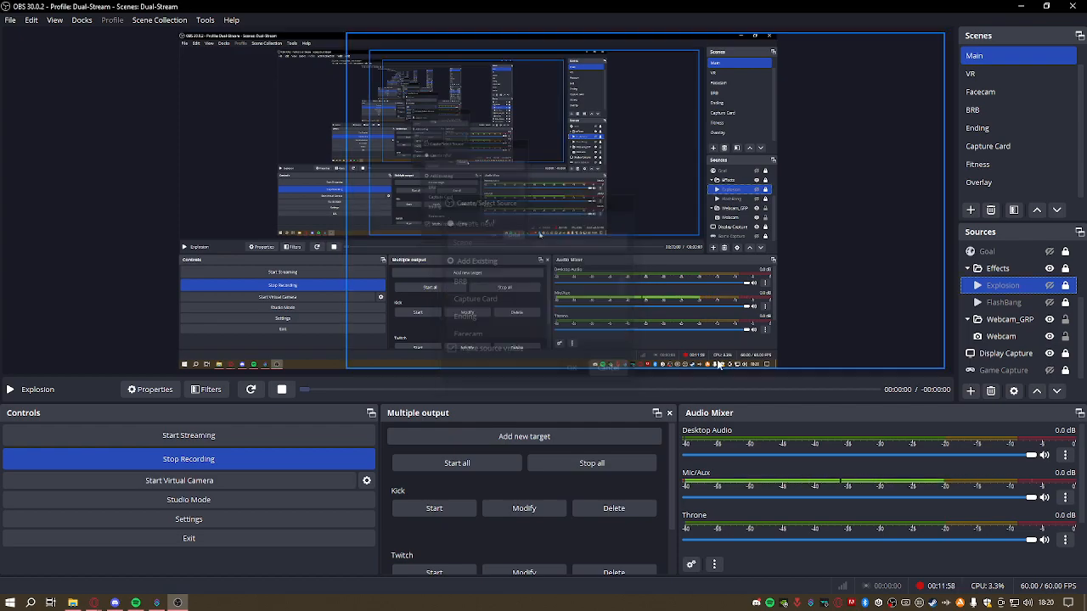
Select FollowerName in the Overlay scene, open the dialog for adding a Scene source, and cancel it
{"action": "left_click", "coordinate": [1000, 182]}
{"action": "left_click", "coordinate": [1000, 361]}
{"action": "right_click", "coordinate": [1000, 360]}
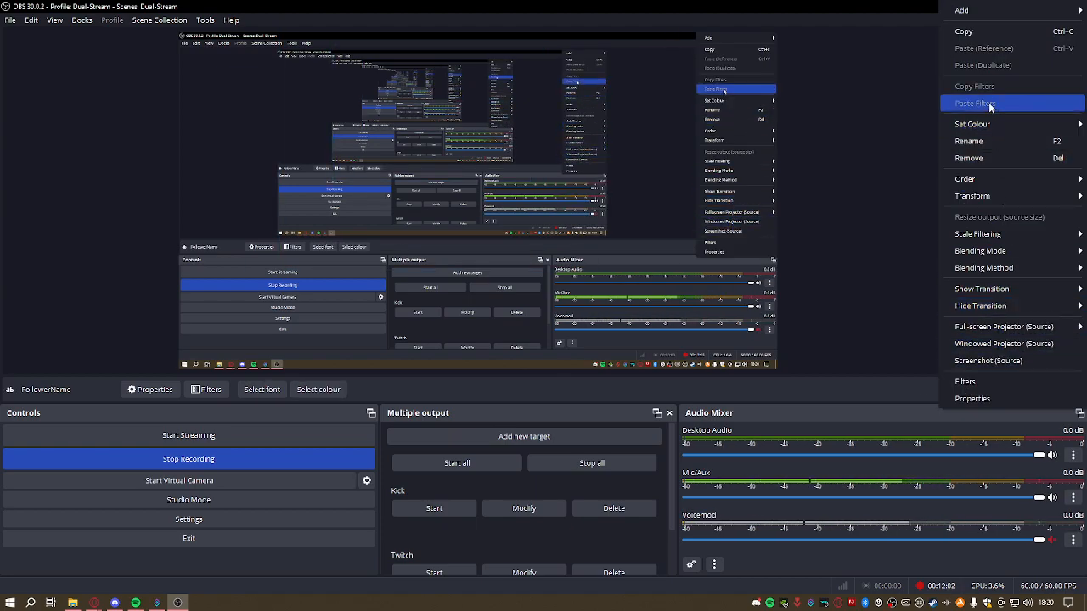
{"action": "mouse_move", "coordinate": [979, 13]}
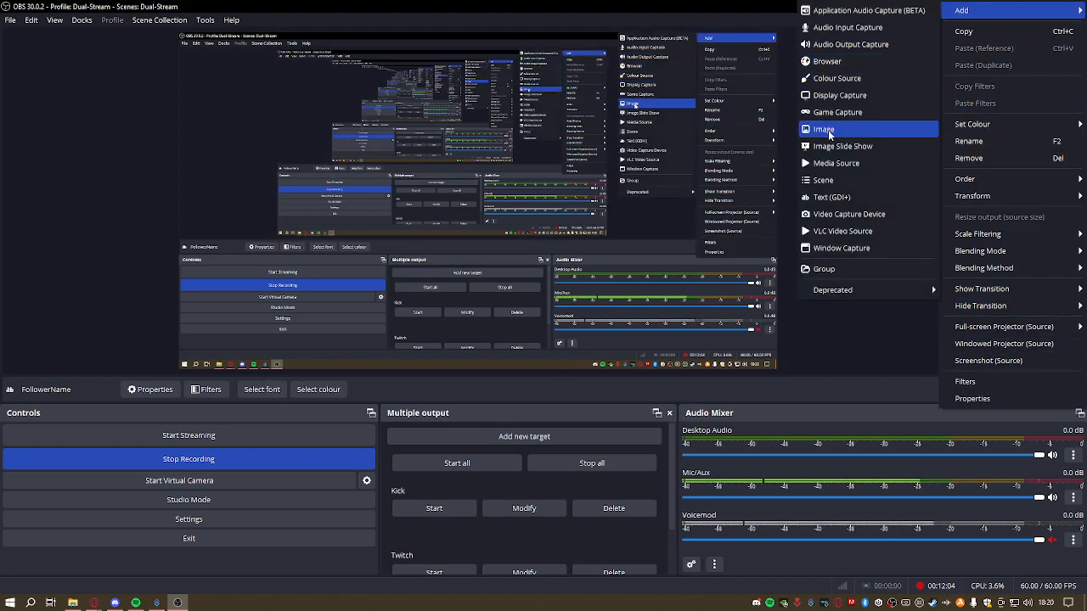
{"action": "left_click", "coordinate": [823, 180]}
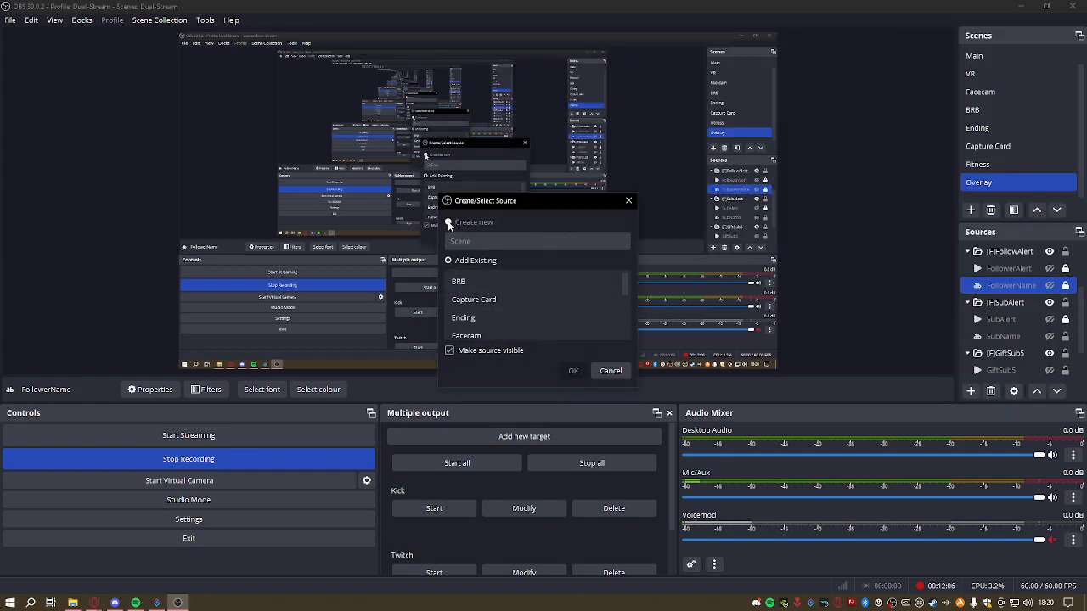
{"action": "left_click", "coordinate": [623, 372]}
Look over the Overlay scene's alert groups, return to the Main scene, and inspect the options of its Overlay source
{"action": "scroll", "coordinate": [1010, 306], "scroll_direction": "up", "scroll_amount": 2}
{"action": "left_click", "coordinate": [995, 252]}
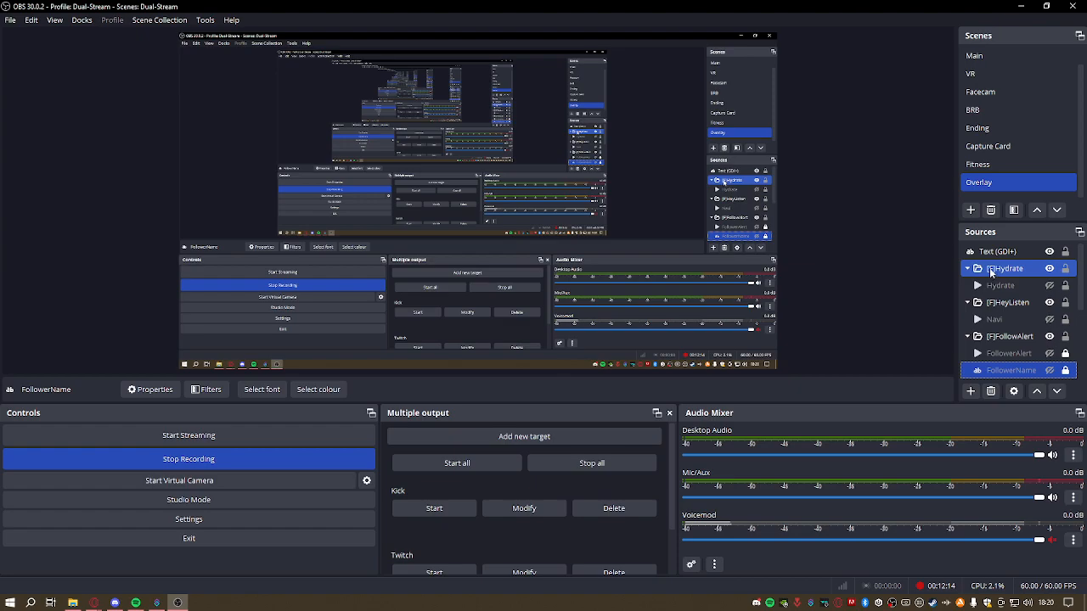
{"action": "left_click", "coordinate": [978, 59]}
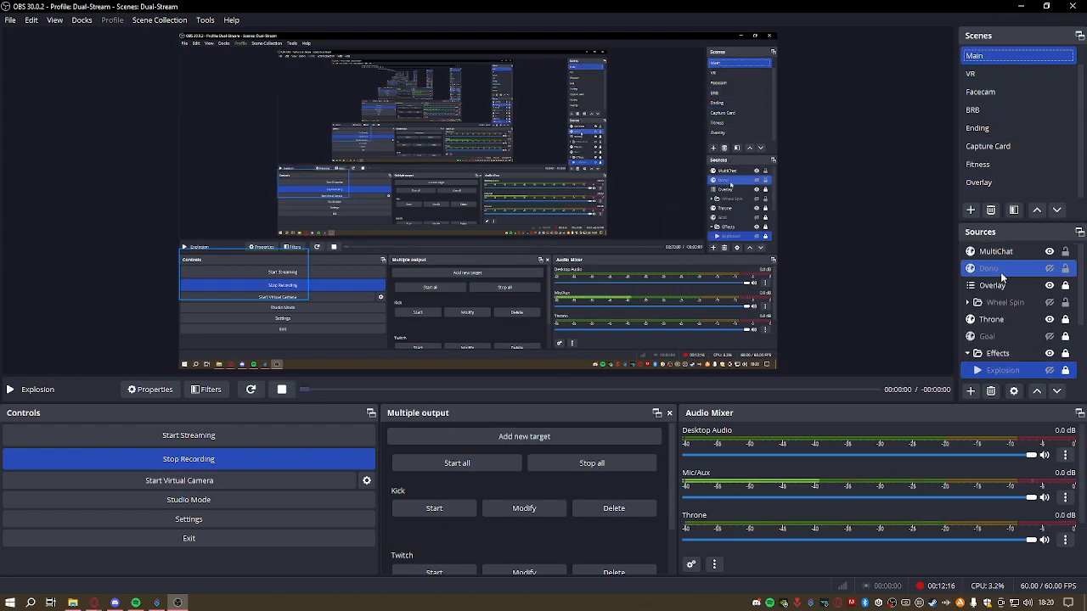
{"action": "left_click", "coordinate": [998, 286]}
{"action": "right_click", "coordinate": [1001, 287]}
{"action": "left_click", "coordinate": [854, 301]}
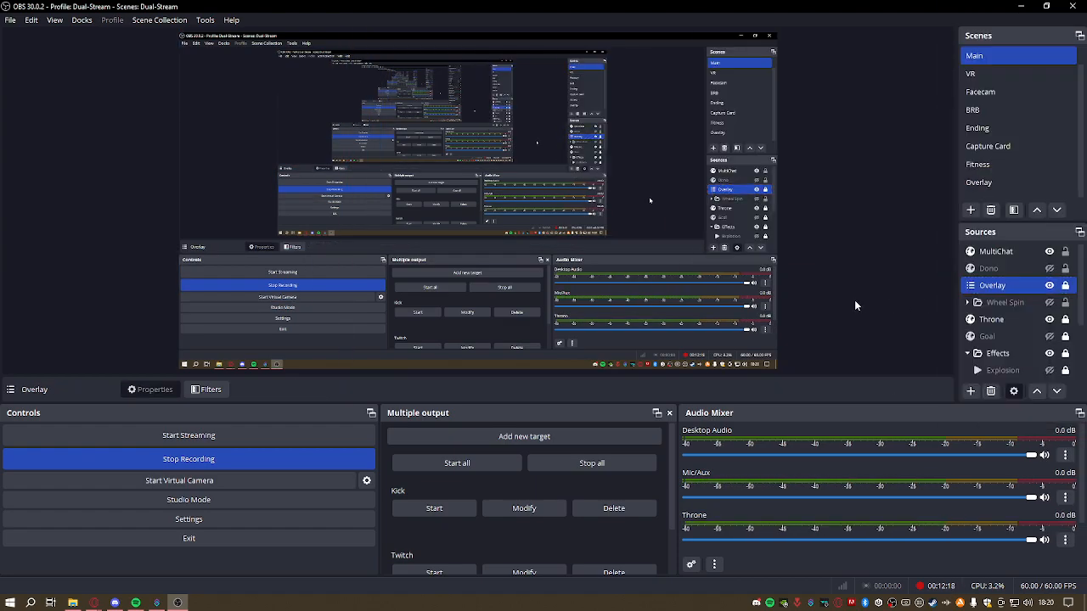
{"action": "right_click", "coordinate": [1004, 286]}
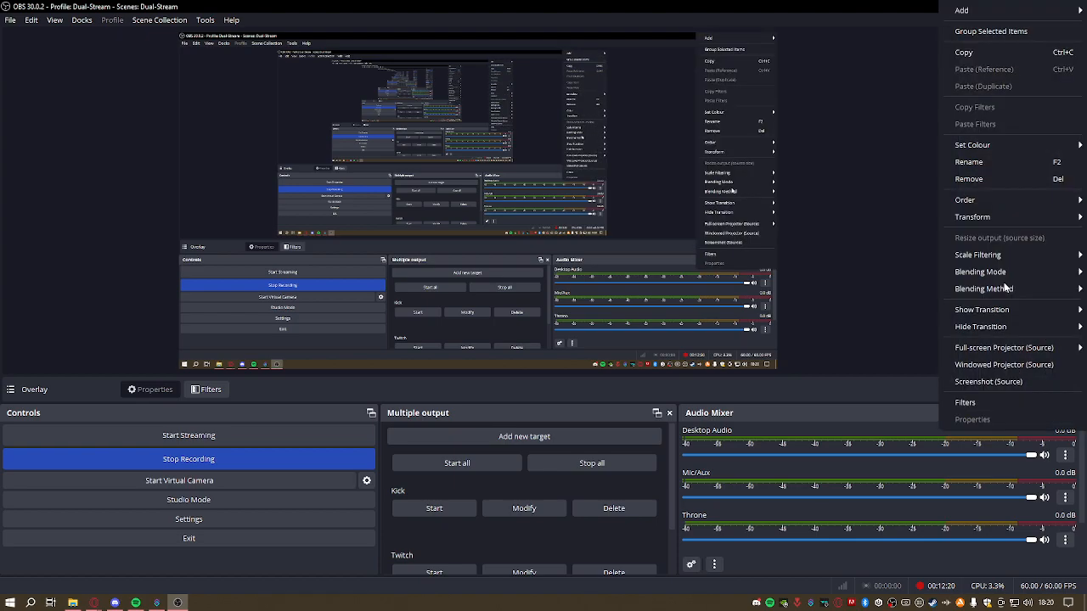
{"action": "left_click", "coordinate": [863, 279]}
{"action": "left_click", "coordinate": [1021, 285]}
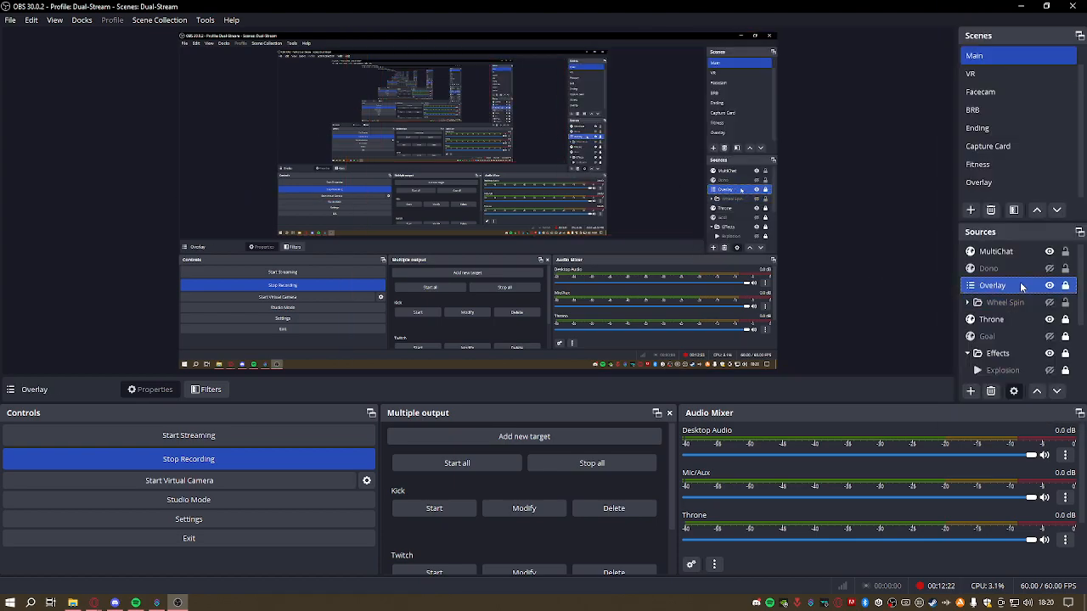
{"action": "right_click", "coordinate": [994, 287]}
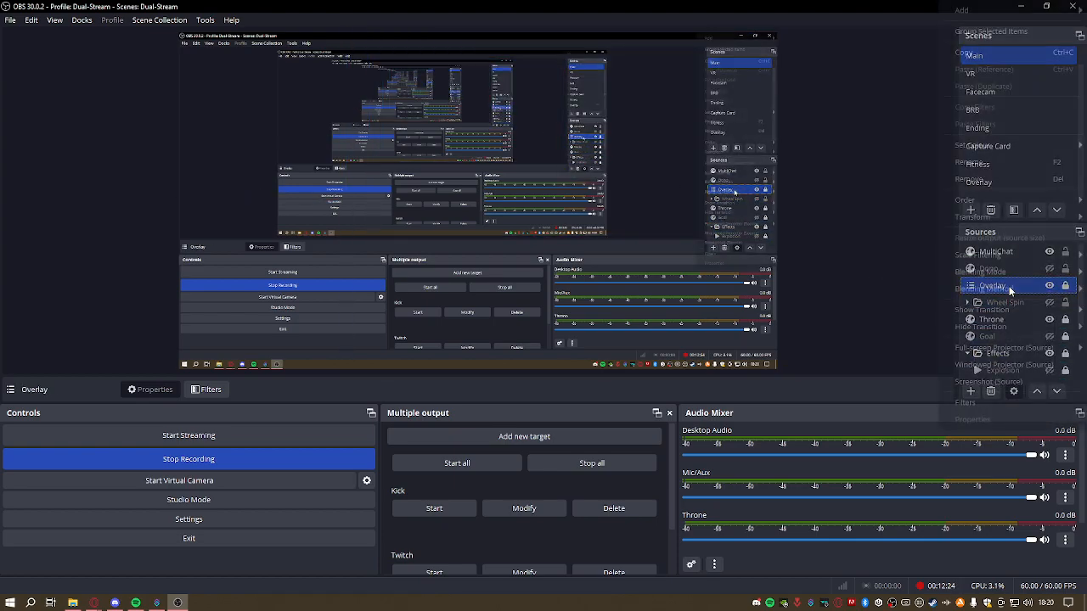
{"action": "left_click", "coordinate": [932, 267]}
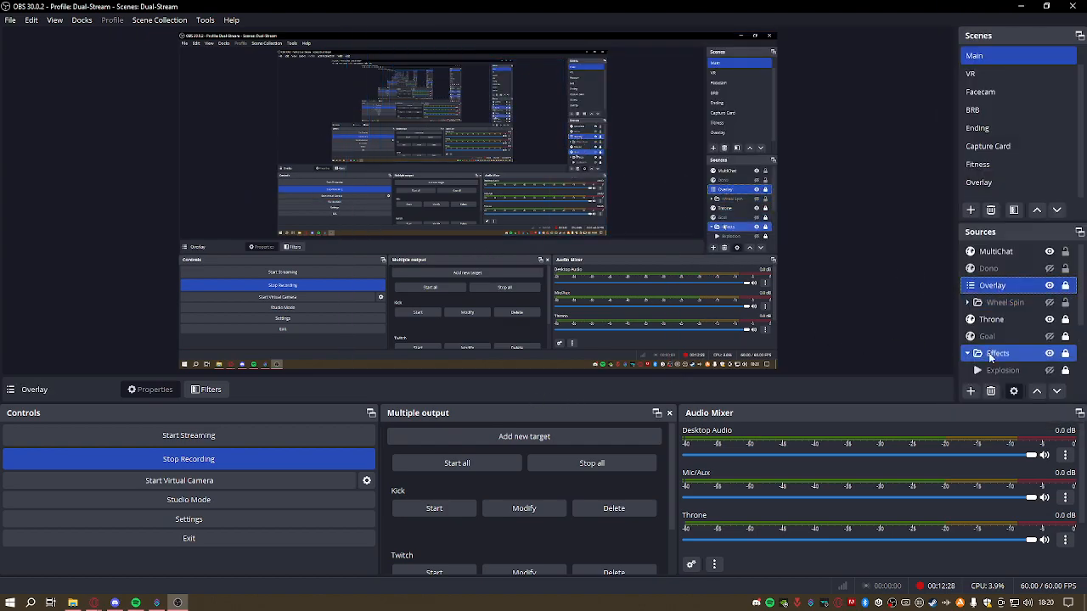
Add the existing Overlay scene as a visible Scene source in the Main scene
{"action": "left_click", "coordinate": [972, 392]}
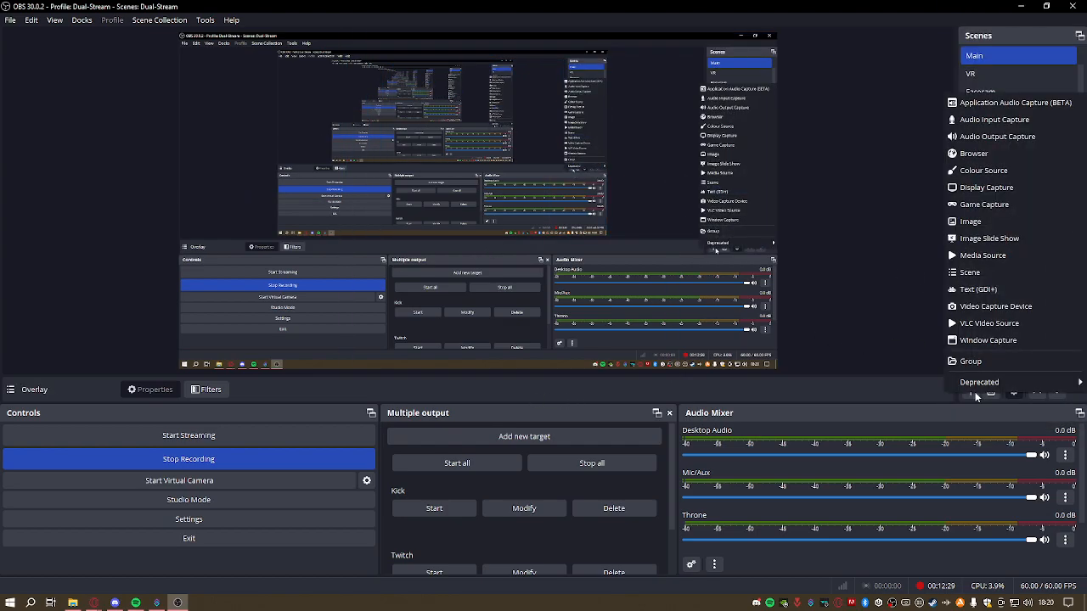
{"action": "left_click", "coordinate": [991, 273]}
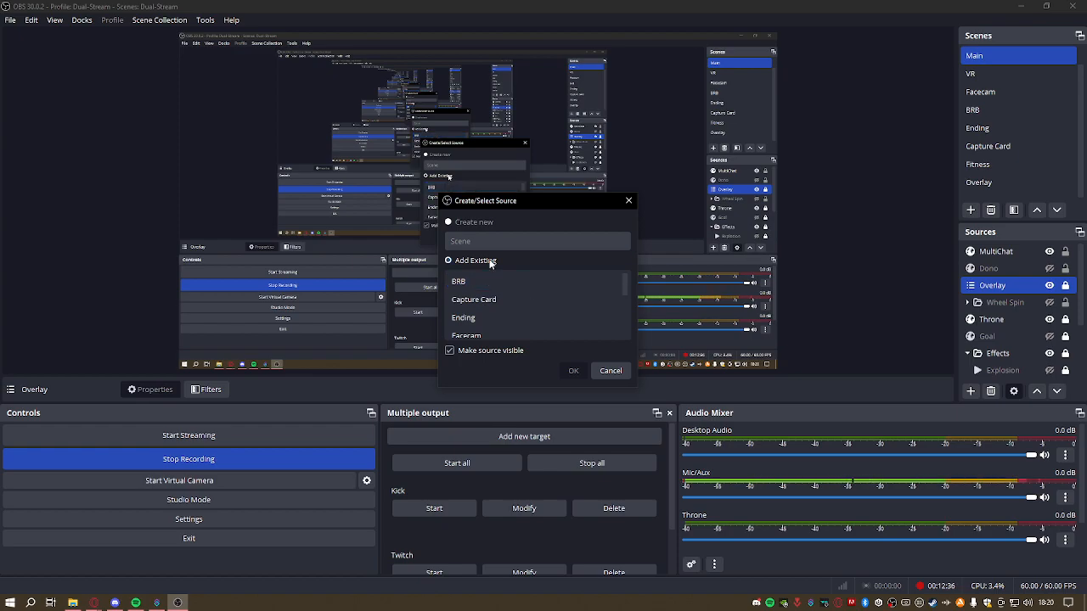
{"action": "scroll", "coordinate": [490, 313], "scroll_direction": "down", "scroll_amount": 2}
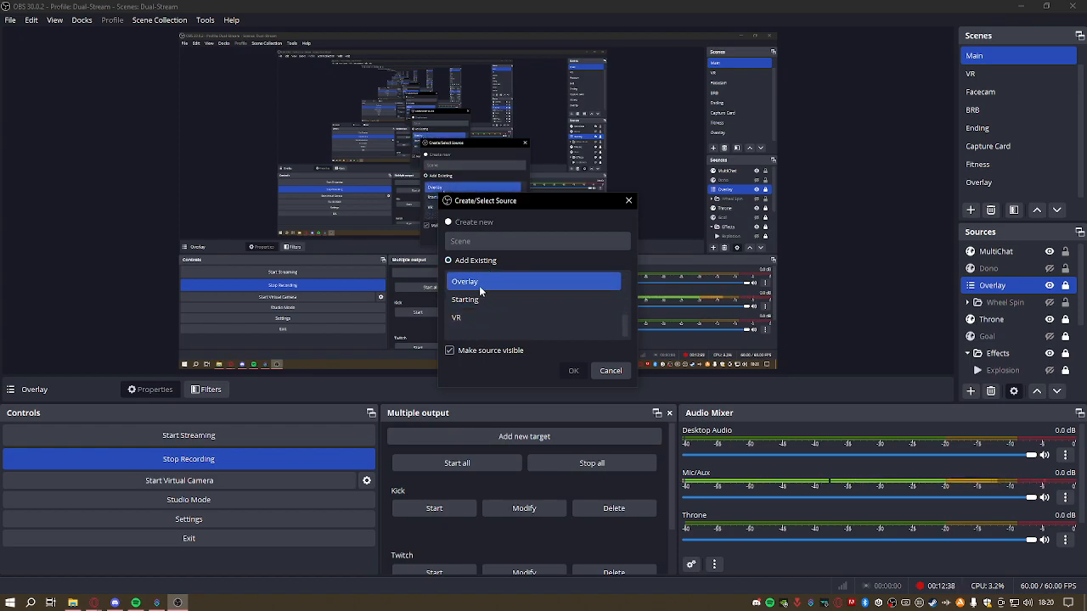
{"action": "left_click", "coordinate": [479, 285]}
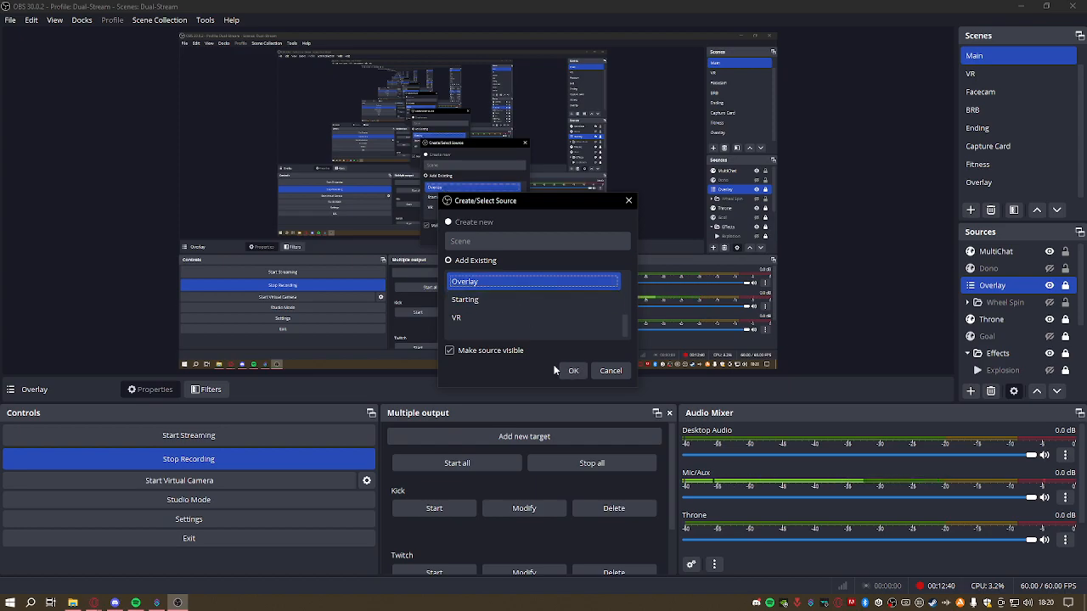
{"action": "left_click", "coordinate": [568, 373]}
Remove the newly added, unlocked duplicate Overlay source from the Main scene
{"action": "left_click_drag", "start_coordinate": [1002, 252], "coordinate": [1004, 293]}
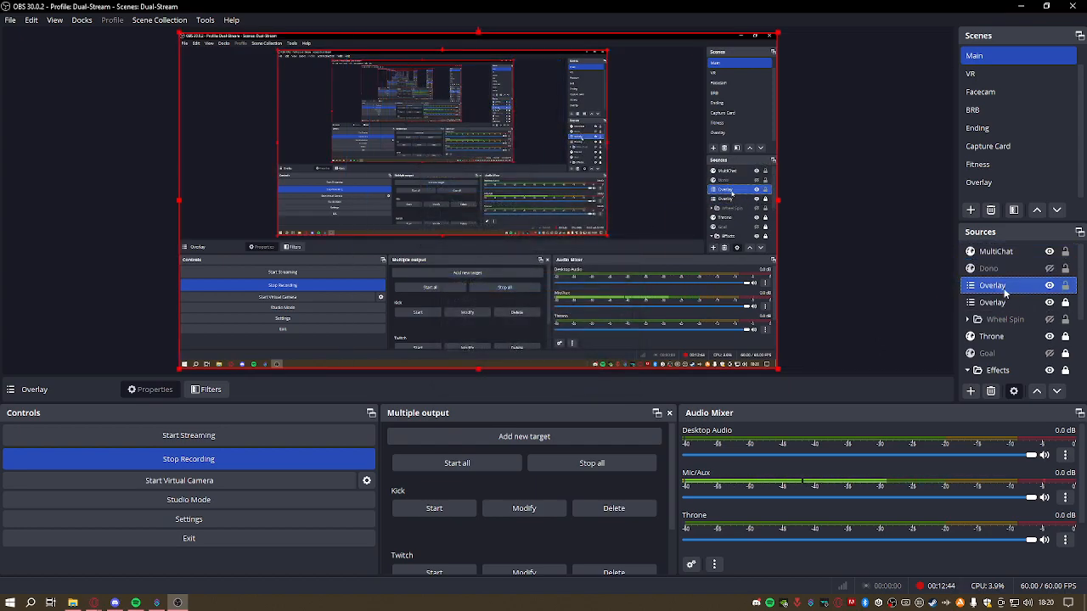
{"action": "key", "text": "Delete"}
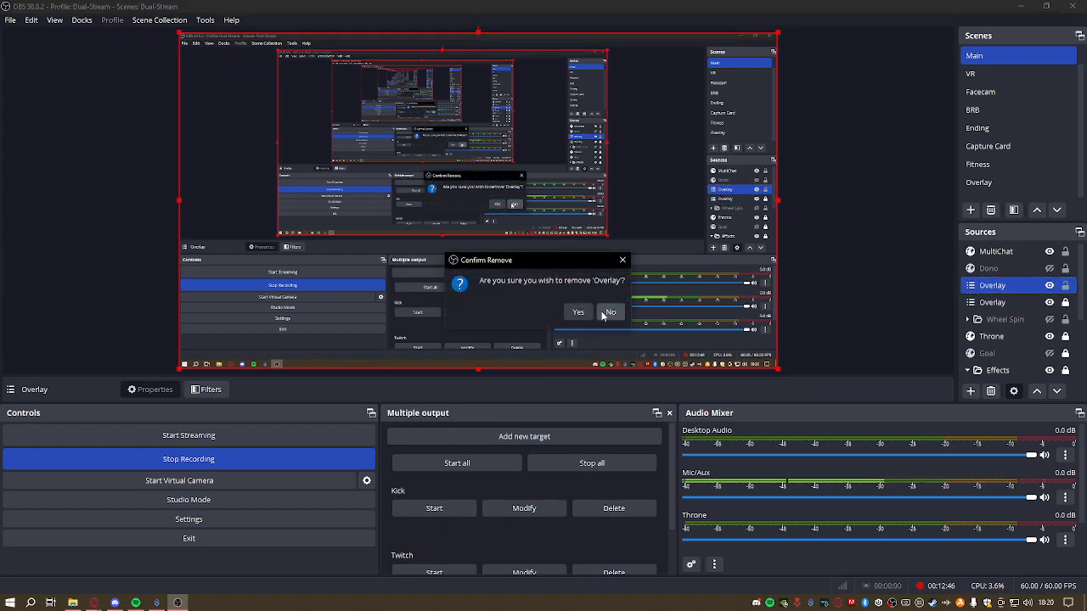
{"action": "left_click", "coordinate": [577, 311]}
{"action": "left_click", "coordinate": [1031, 286]}
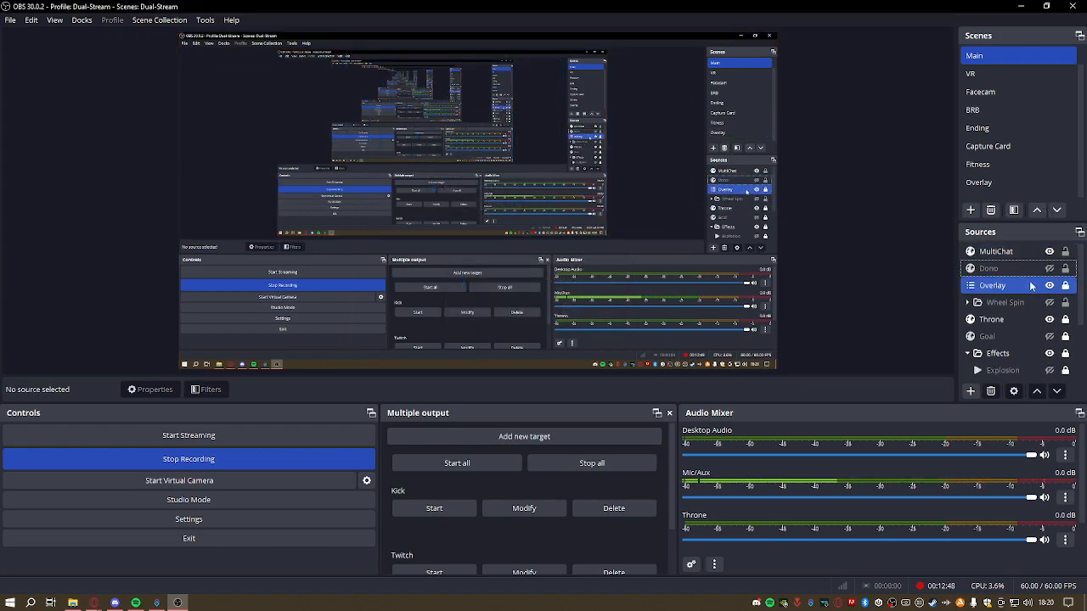
Examine the sources in the Overlay scene, from the Hydrate and FollowAlert groups down to Display Capture
{"action": "left_click", "coordinate": [997, 183]}
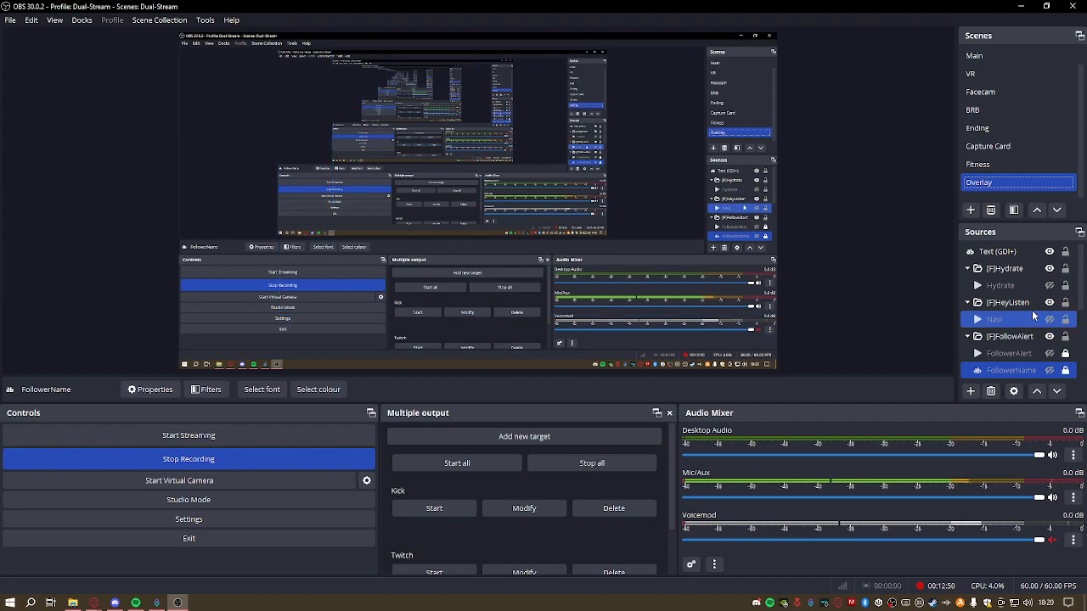
{"action": "left_click", "coordinate": [1015, 271]}
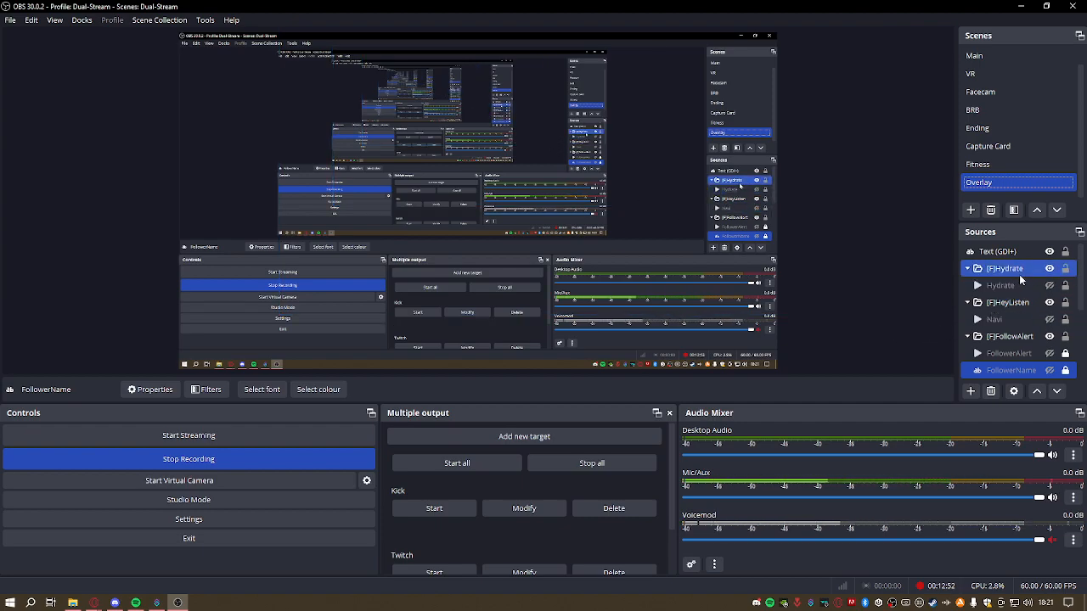
{"action": "left_click", "coordinate": [1044, 256]}
{"action": "scroll", "coordinate": [1048, 263], "scroll_direction": "down", "scroll_amount": 3}
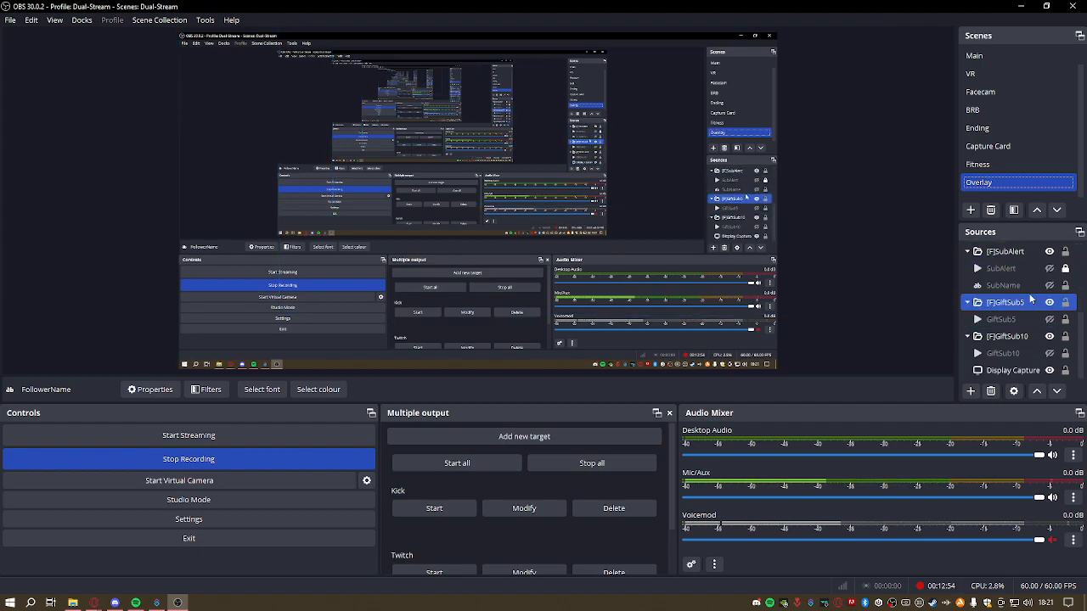
{"action": "left_click", "coordinate": [1048, 371]}
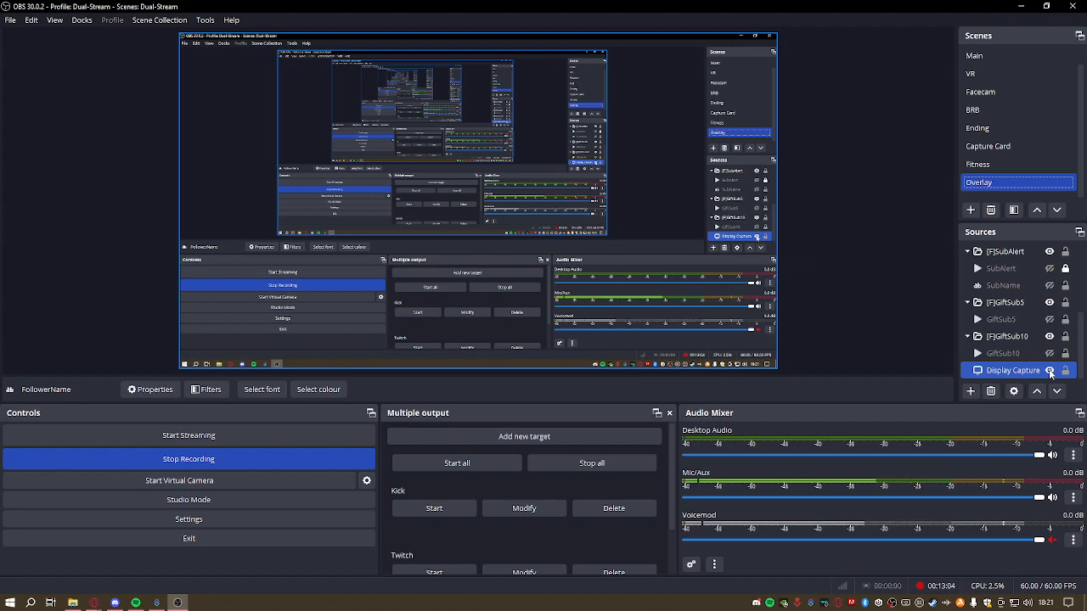
{"action": "scroll", "coordinate": [1036, 357], "scroll_direction": "up", "scroll_amount": 4}
{"action": "left_click", "coordinate": [1023, 337]}
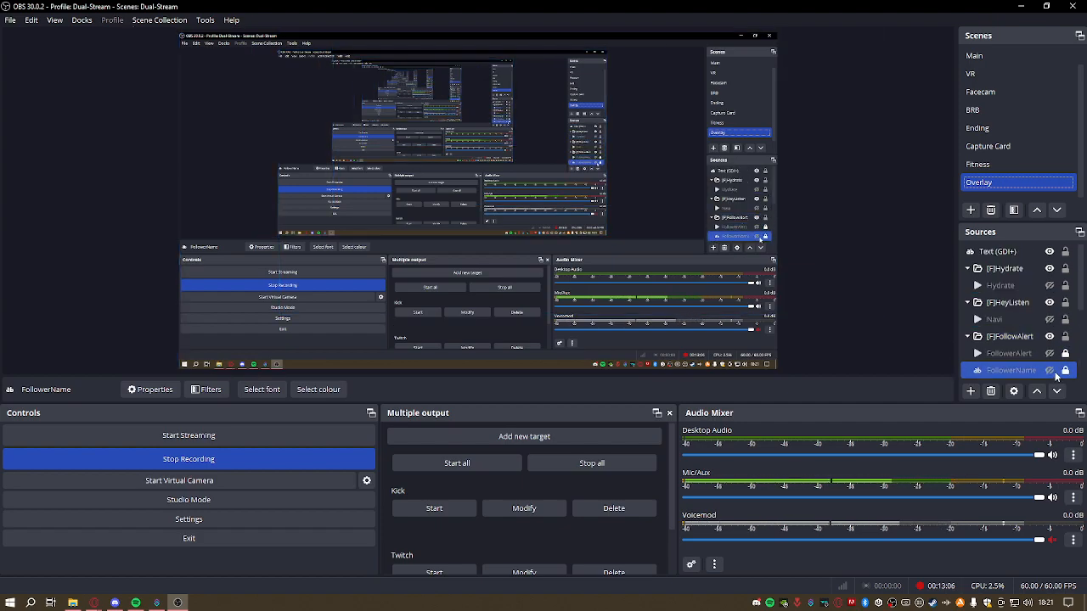
{"action": "scroll", "coordinate": [1050, 371], "scroll_direction": "down", "scroll_amount": 3}
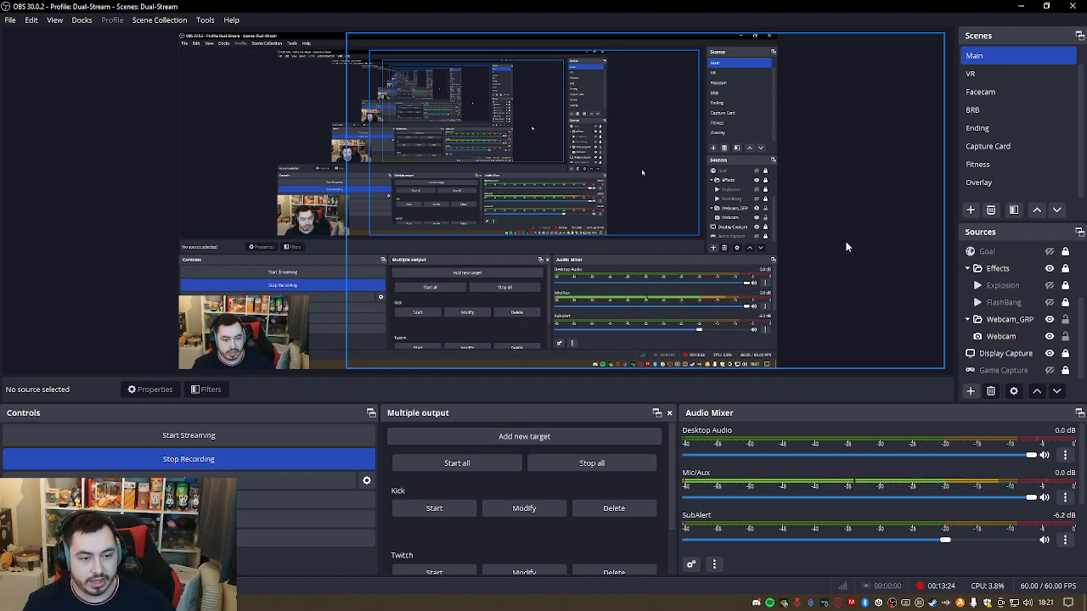
Locate the Overlay scene source among the sources of the Main scene
{"action": "scroll", "coordinate": [1009, 308], "scroll_direction": "up", "scroll_amount": 3}
{"action": "left_click", "coordinate": [1010, 303]}
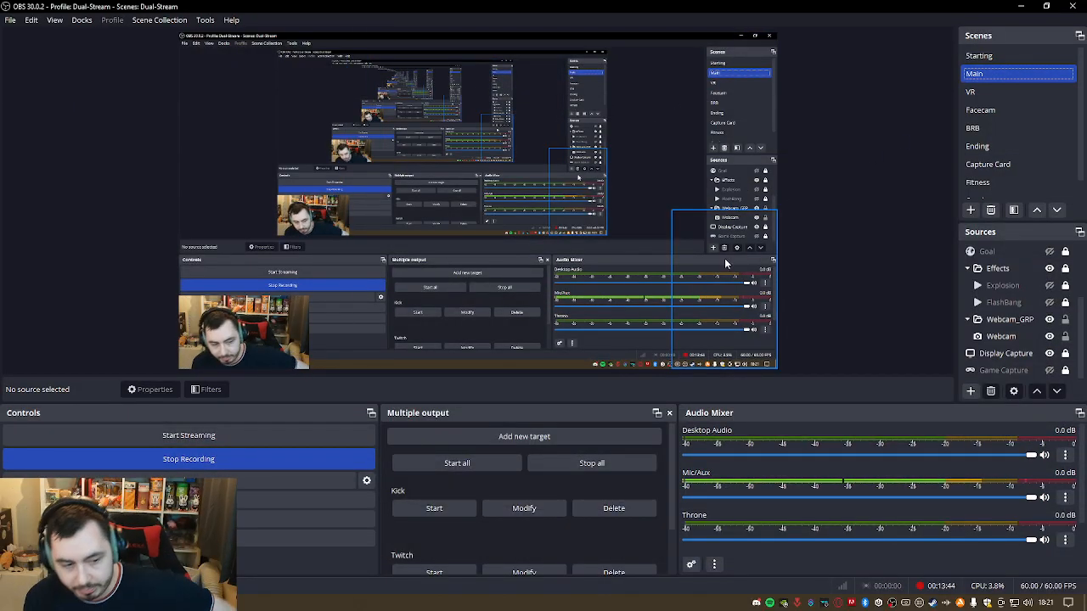
{"action": "left_click", "coordinate": [995, 290]}
{"action": "scroll", "coordinate": [995, 292], "scroll_direction": "up", "scroll_amount": 2}
{"action": "left_click", "coordinate": [995, 290]}
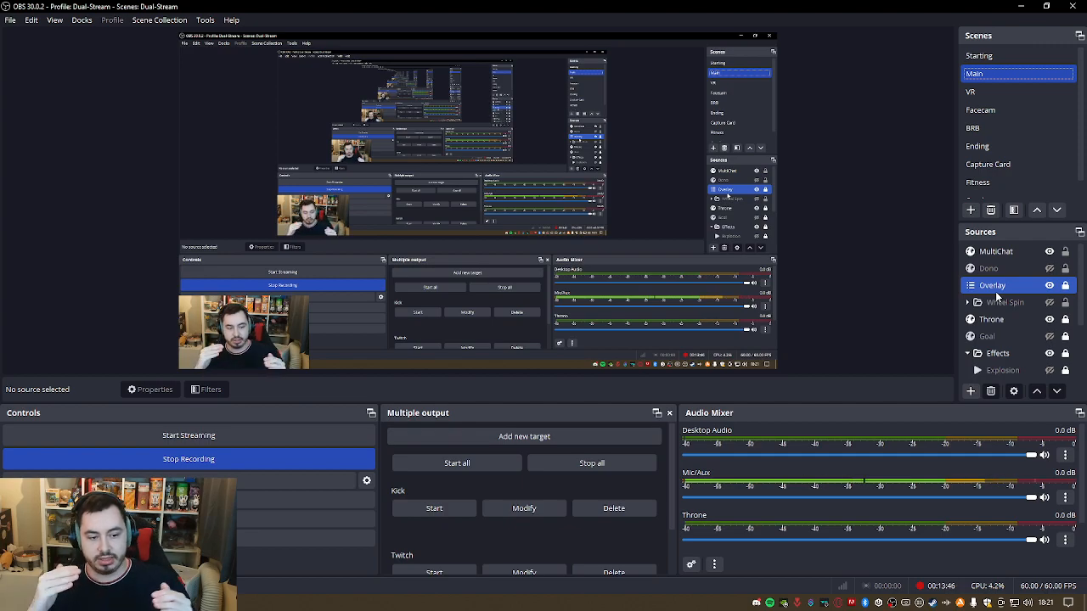
Switch to Streamer.bot and inspect the variables of the AccountAge entry in the action history
{"action": "left_click", "coordinate": [212, 602]}
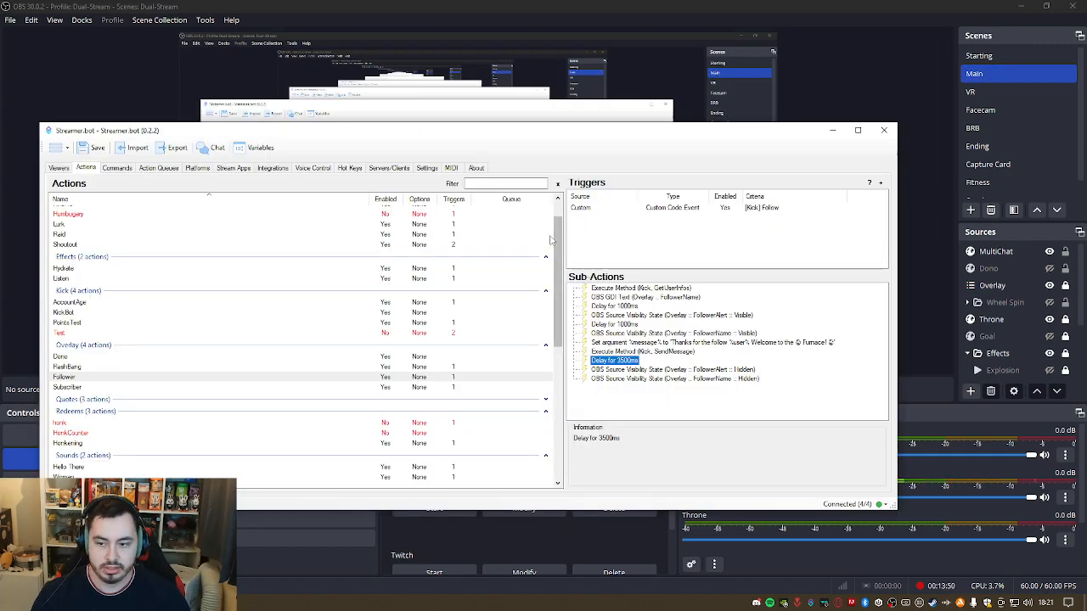
{"action": "left_click", "coordinate": [164, 174]}
{"action": "left_click", "coordinate": [146, 182]}
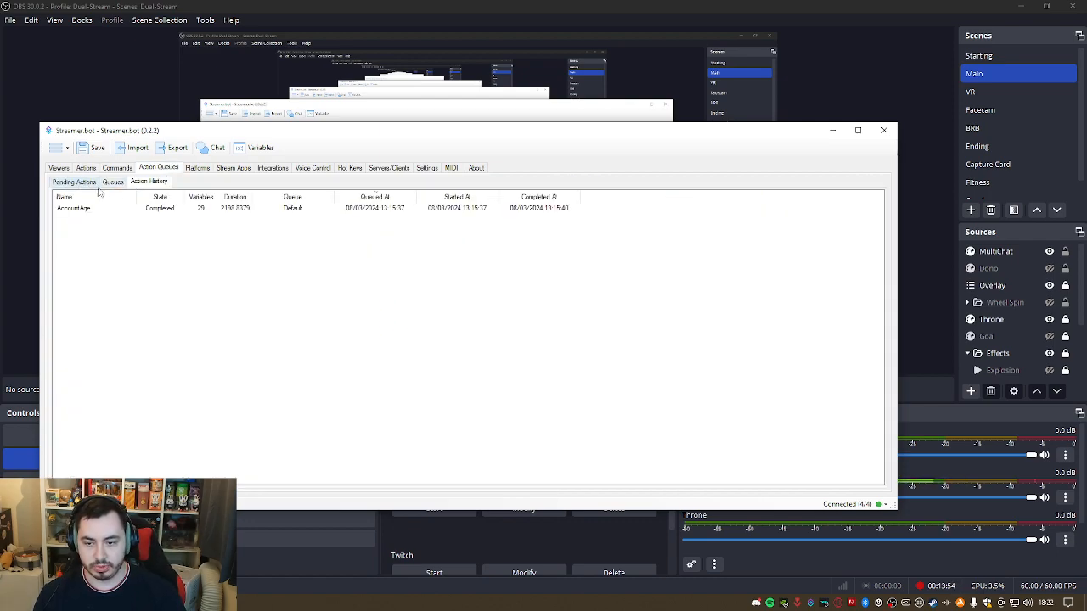
{"action": "double_click", "coordinate": [118, 211]}
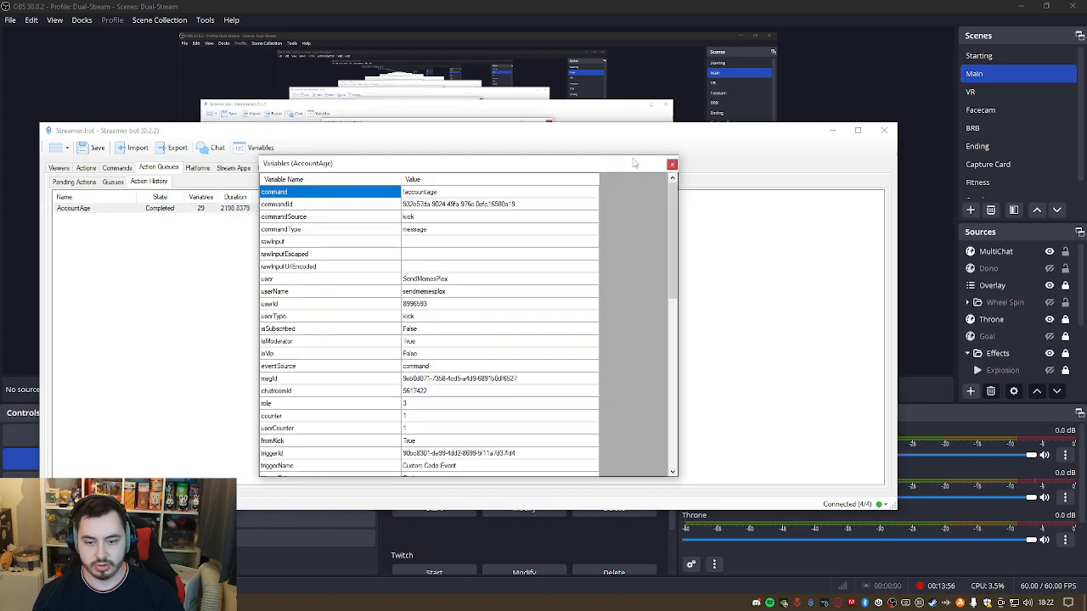
{"action": "left_click", "coordinate": [672, 164]}
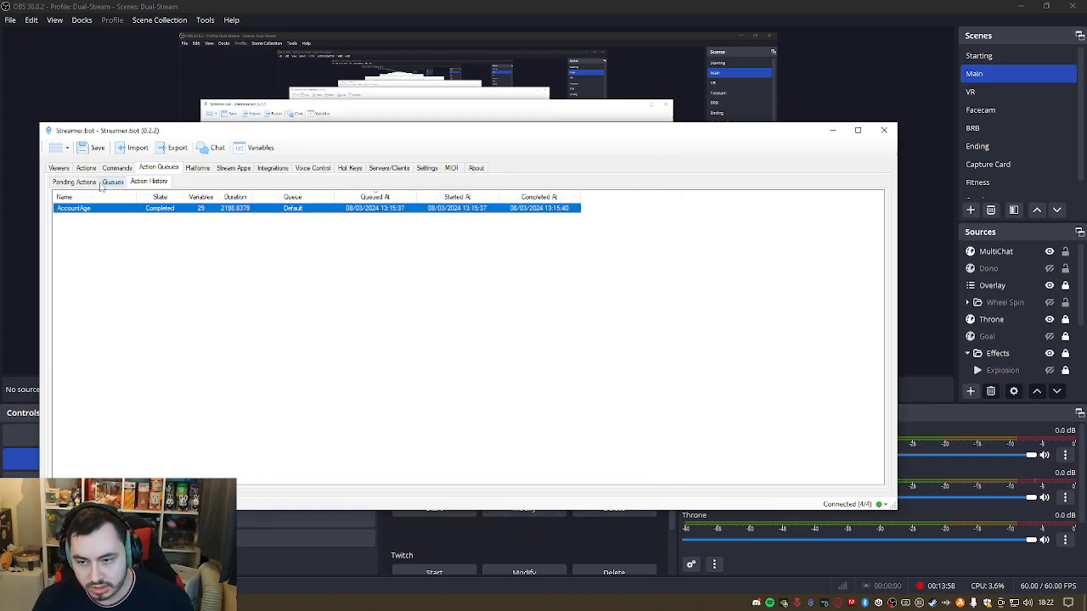
Return to OBS and point out the Overlay source next to the Wheel Spin group in the Main scene
{"action": "left_click", "coordinate": [74, 67]}
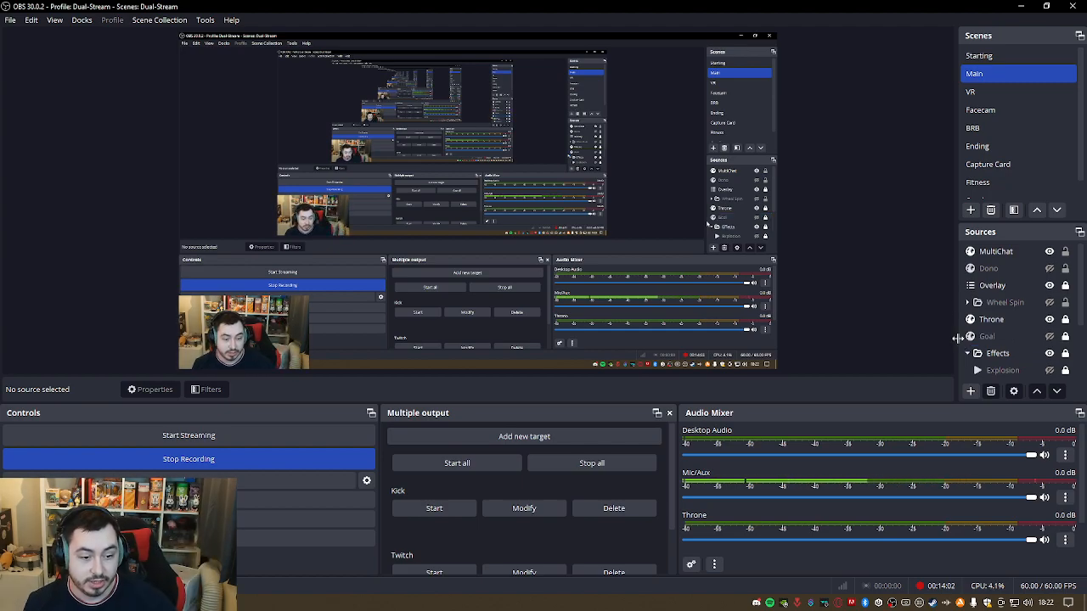
{"action": "left_click", "coordinate": [971, 303]}
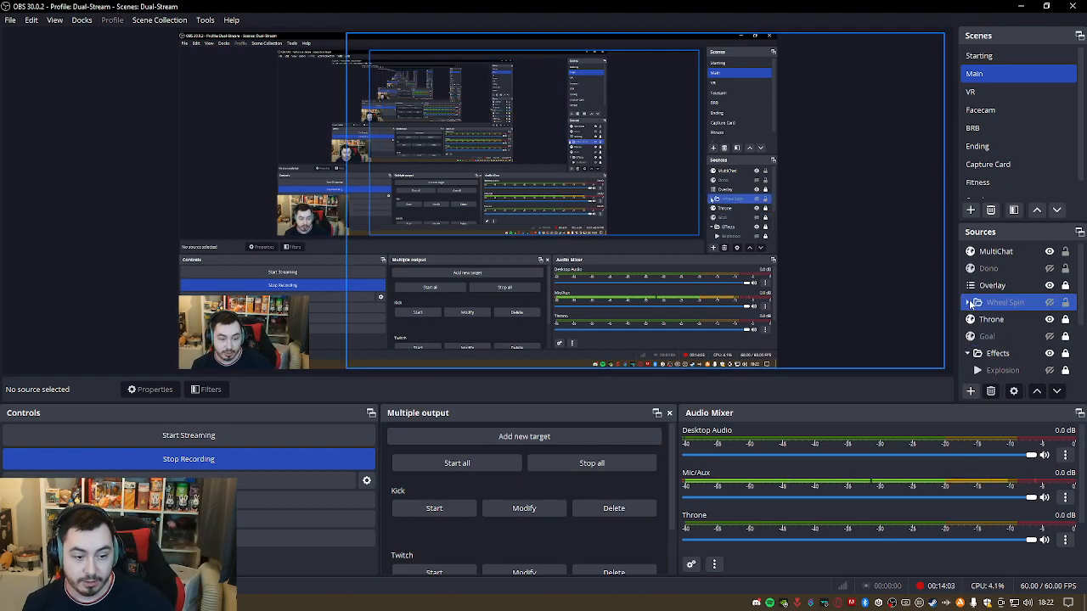
{"action": "left_click", "coordinate": [1015, 291]}
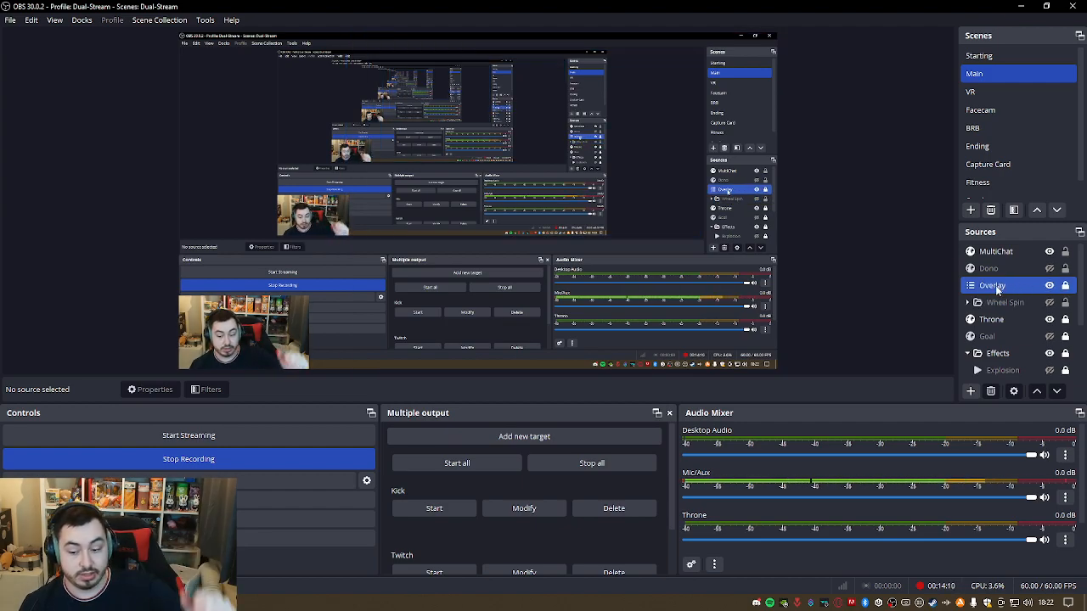
Switch to Streamer.bot and show the triggers and sub-actions of the Subscriber action in the Overlay group
{"action": "key", "text": "alt+Tab"}
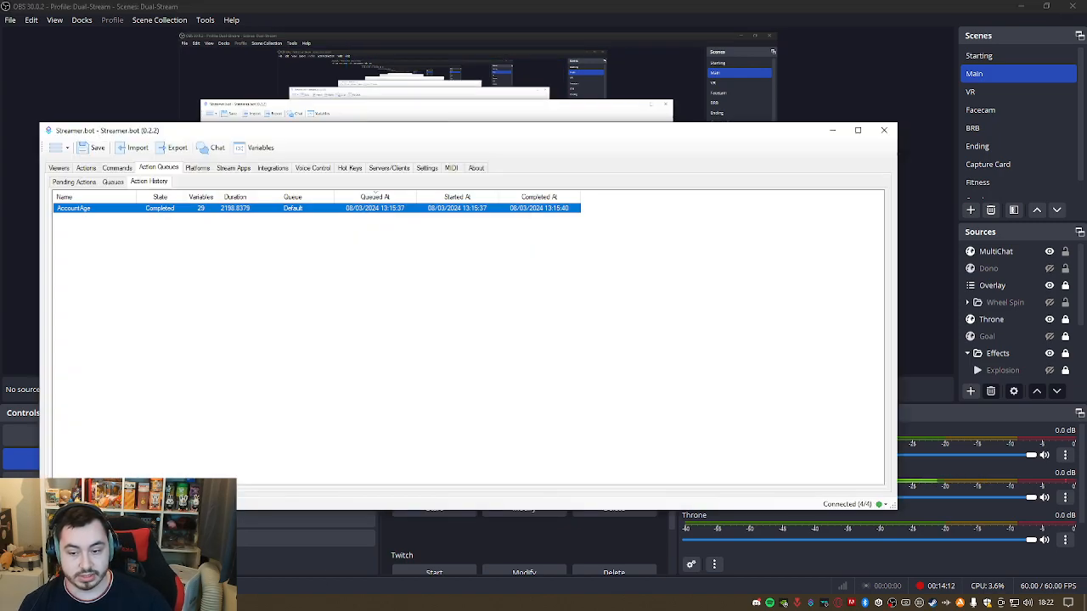
{"action": "left_click", "coordinate": [85, 168]}
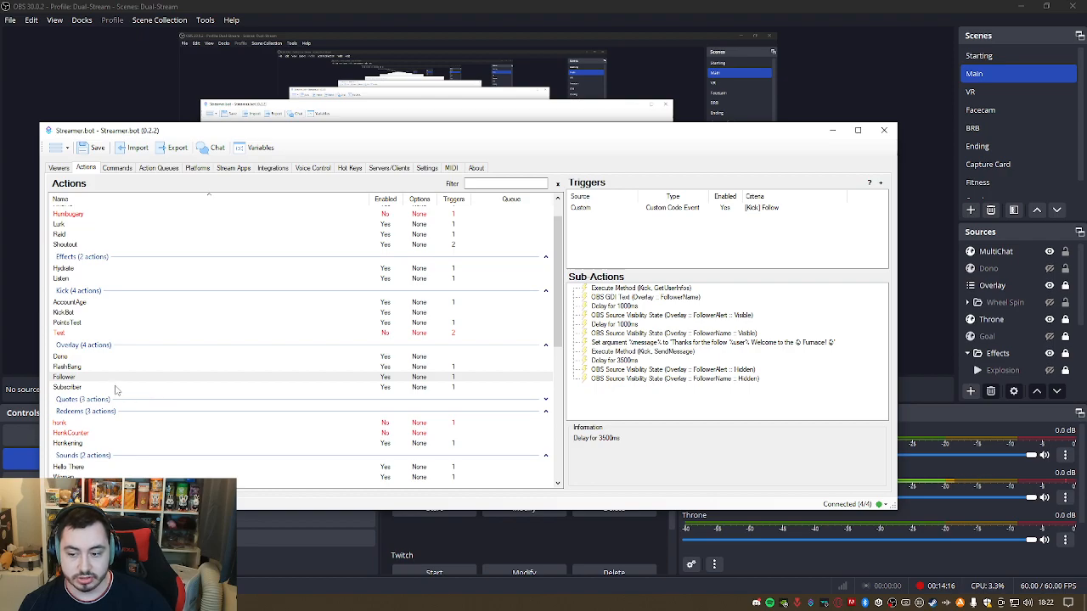
{"action": "left_click", "coordinate": [115, 388]}
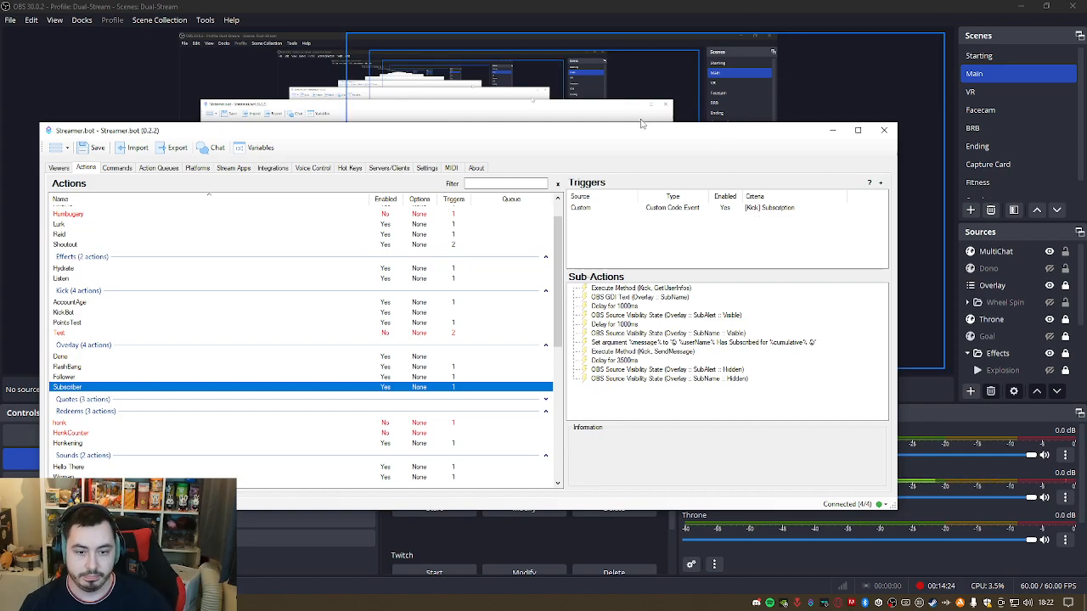
Show the triggers and sub-actions of the Dono, FlashBang, Hydrate and Listen actions as further overlay and effect examples
{"action": "left_click_drag", "start_coordinate": [642, 130], "coordinate": [772, 119]}
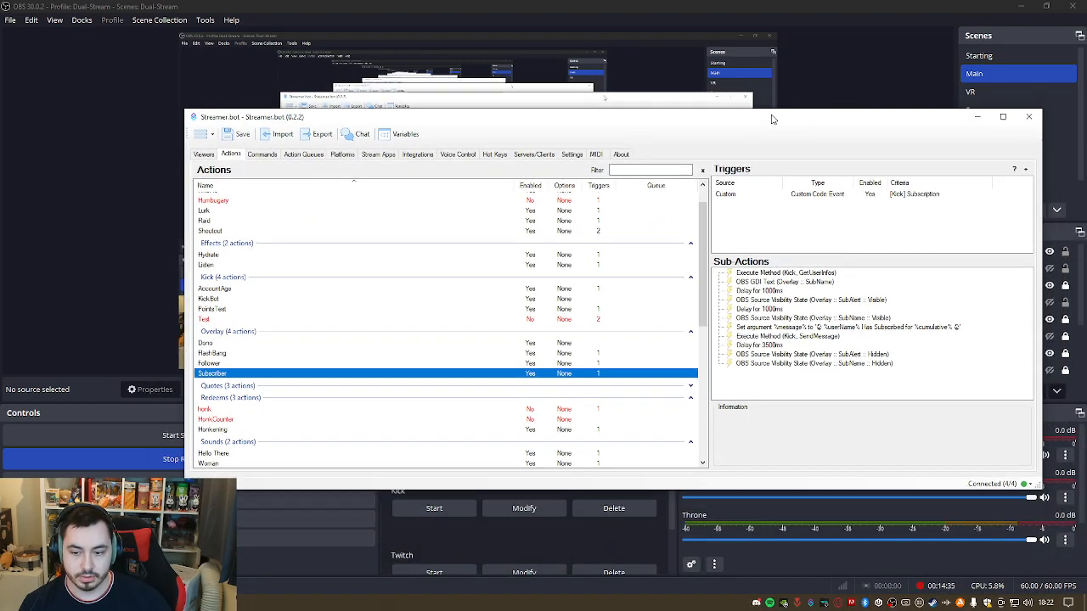
{"action": "left_click", "coordinate": [223, 344]}
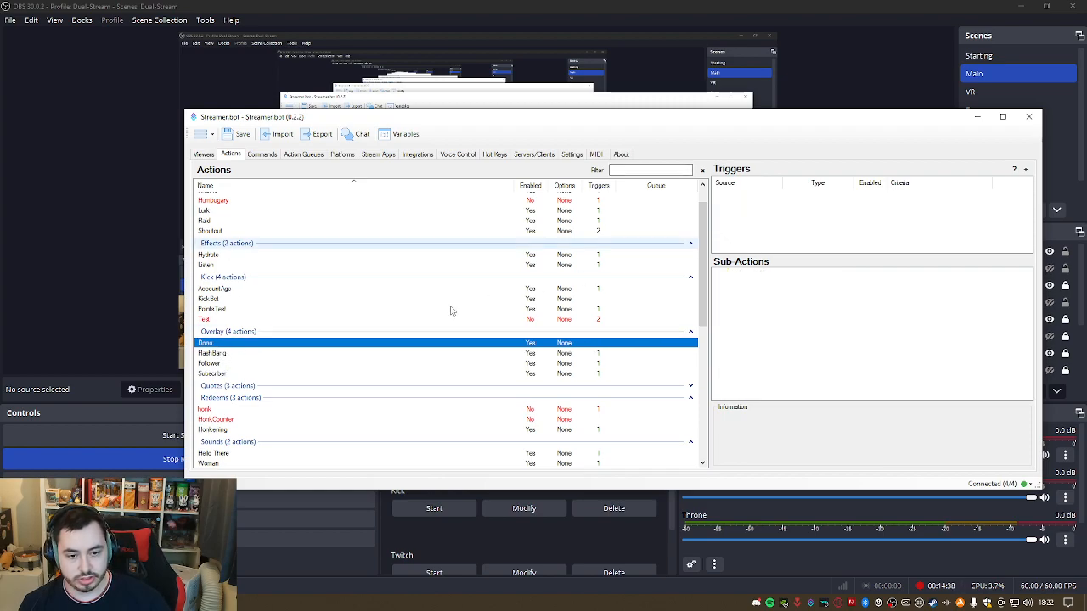
{"action": "left_click", "coordinate": [229, 353]}
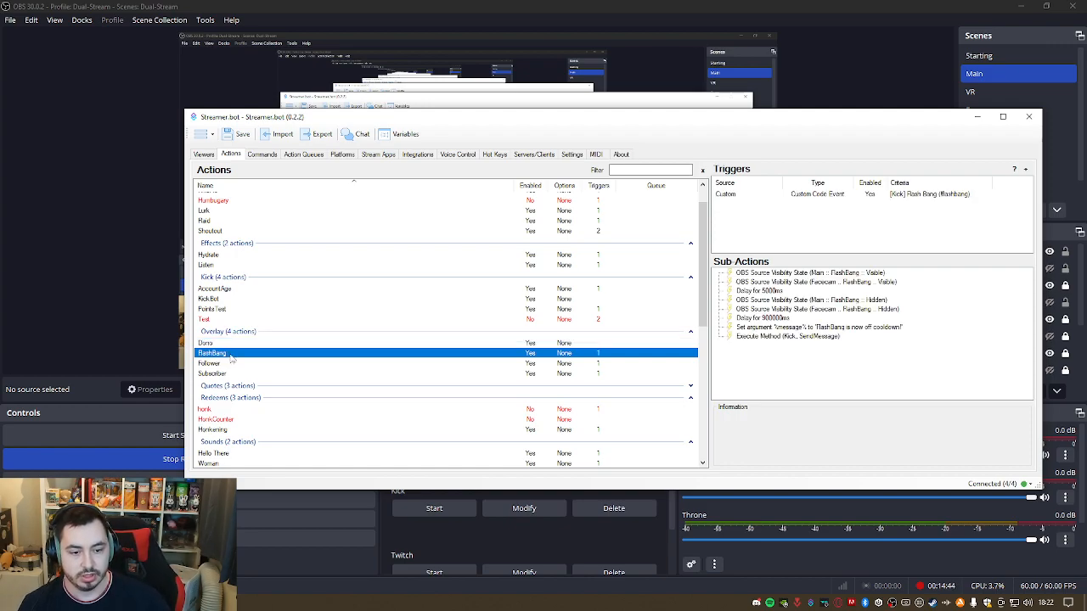
{"action": "left_click", "coordinate": [232, 257]}
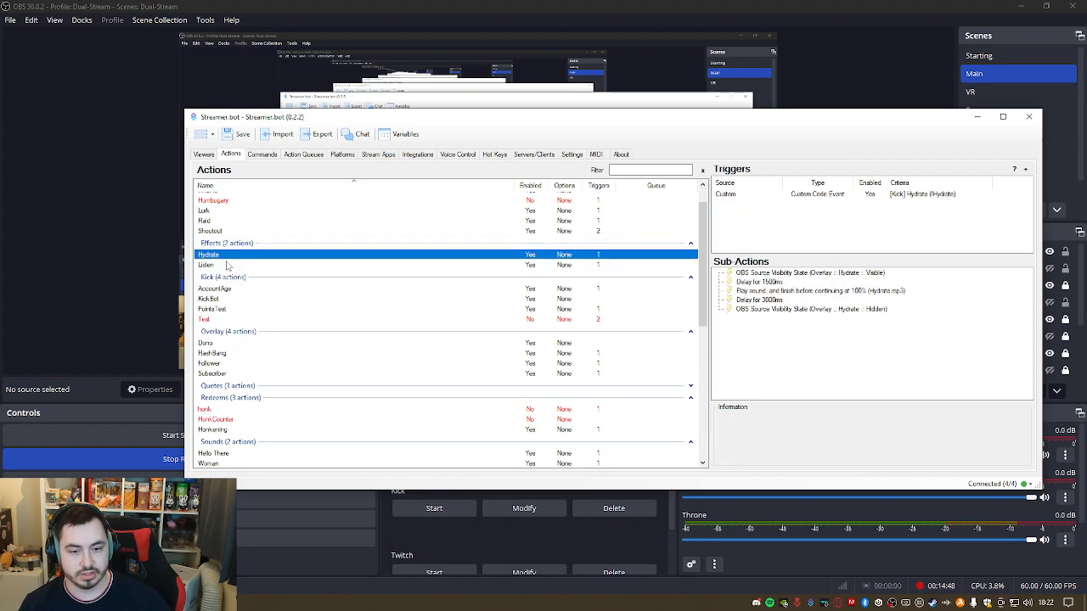
{"action": "left_click", "coordinate": [228, 266]}
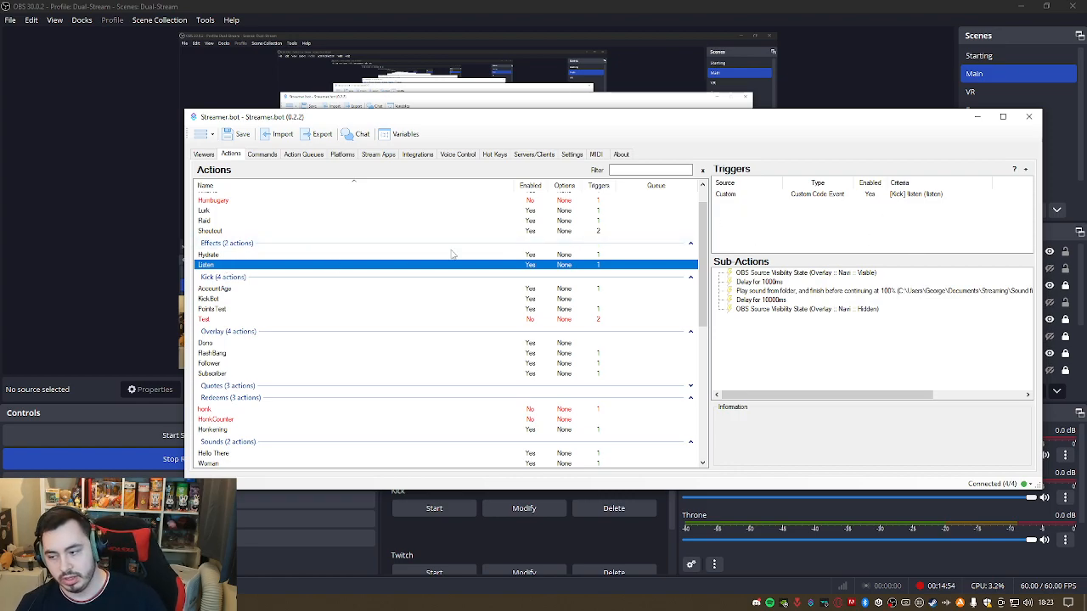
{"action": "left_click", "coordinate": [231, 256]}
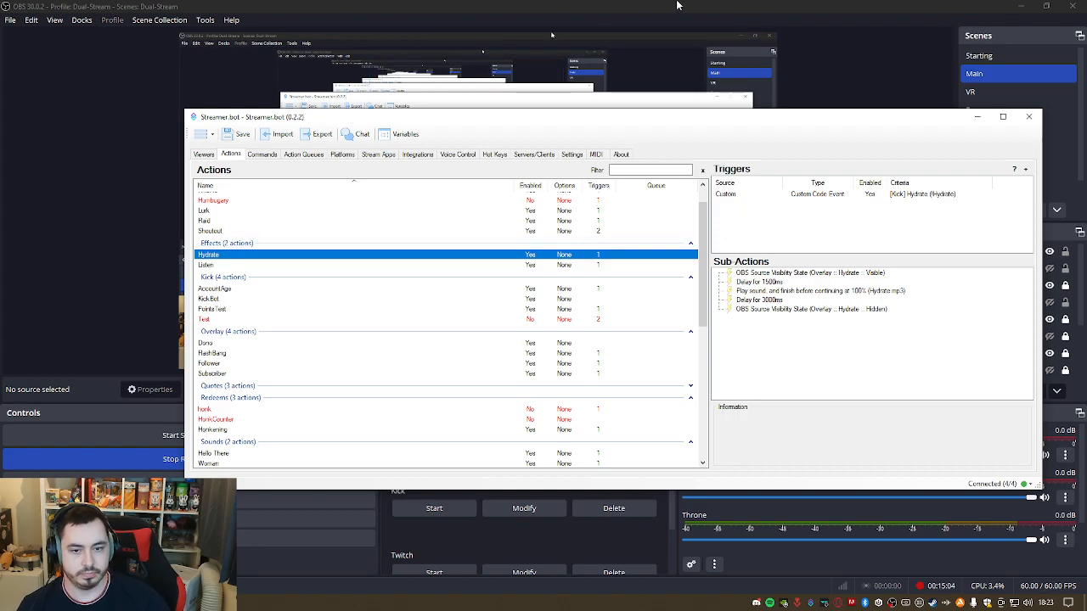
Switch to the Kick creator dashboard, send !listen in the chat, and return to OBS to view the effect in the Main scene
{"action": "left_click_drag", "start_coordinate": [678, 5], "coordinate": [1086, 21]}
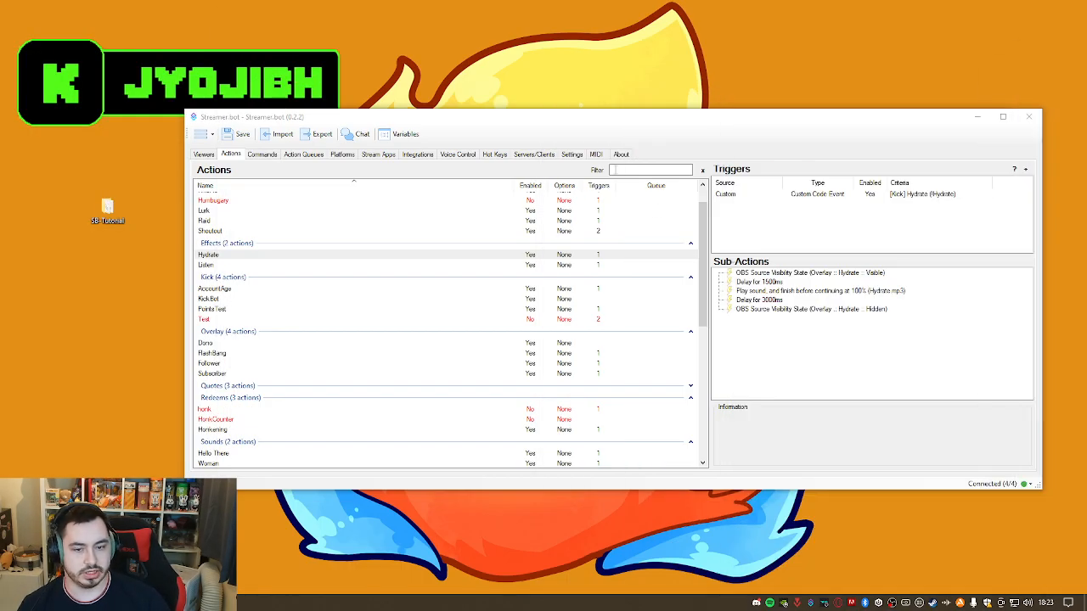
{"action": "left_click_drag", "start_coordinate": [636, 120], "coordinate": [566, 97]}
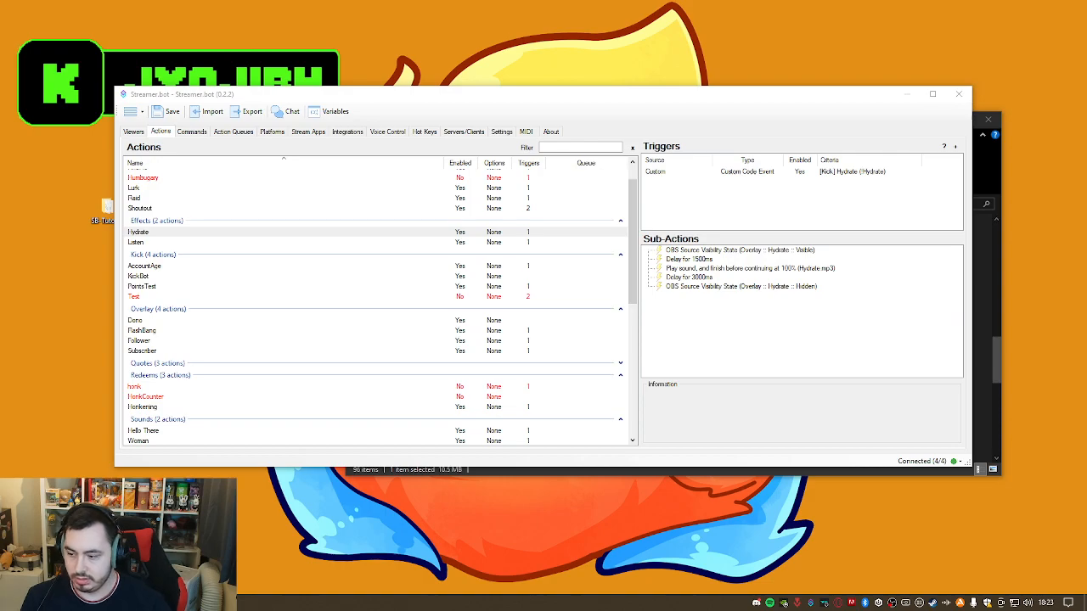
{"action": "key", "text": "alt+Tab"}
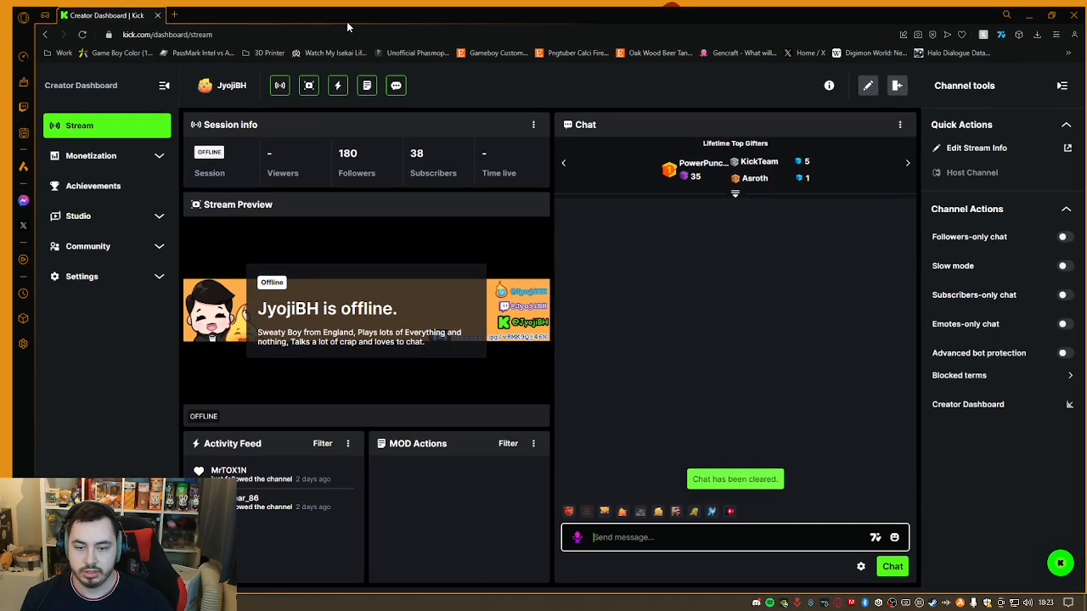
{"action": "left_click", "coordinate": [662, 544]}
{"action": "type", "text": "!"}
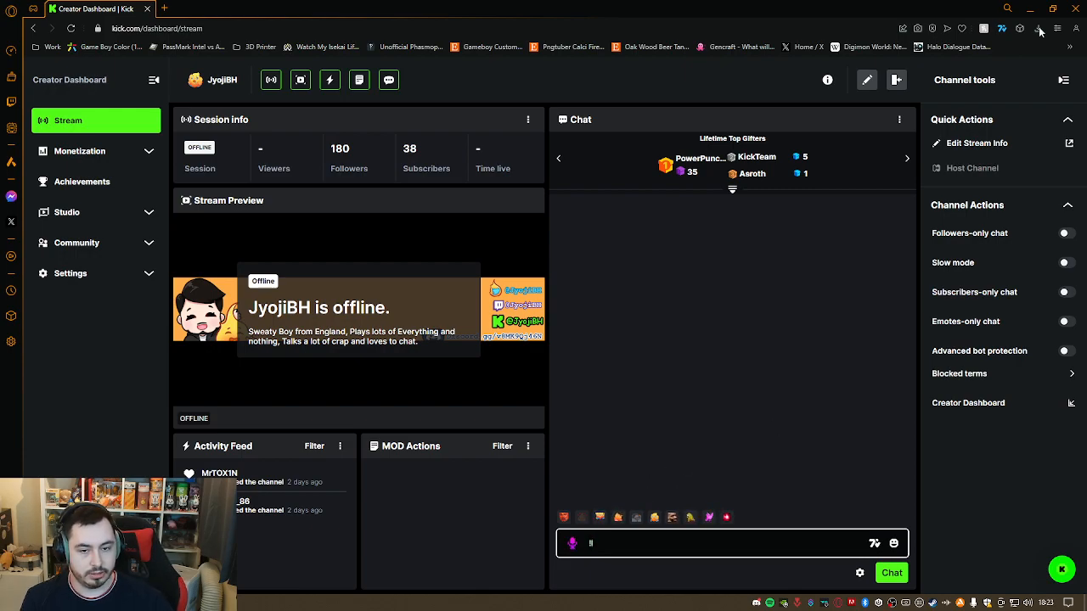
{"action": "left_click_drag", "start_coordinate": [625, 12], "coordinate": [0, 190]}
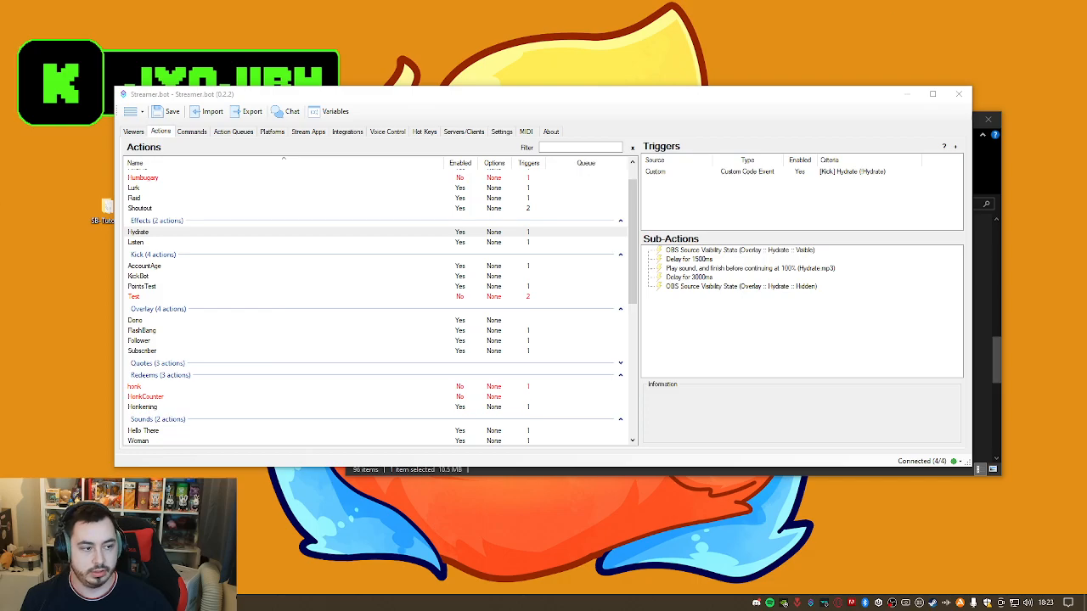
{"action": "left_click_drag", "start_coordinate": [1086, 64], "coordinate": [340, 2]}
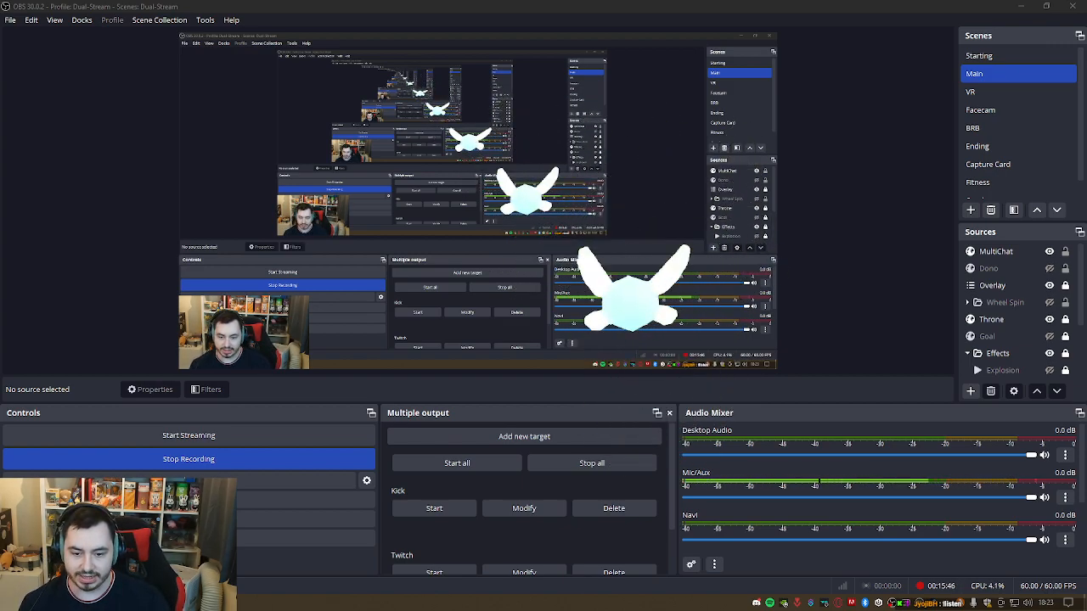
Switch to Streamer.bot, examine each sub-action of the Listen action in turn, and minimize the window
{"action": "key", "text": "alt+Tab"}
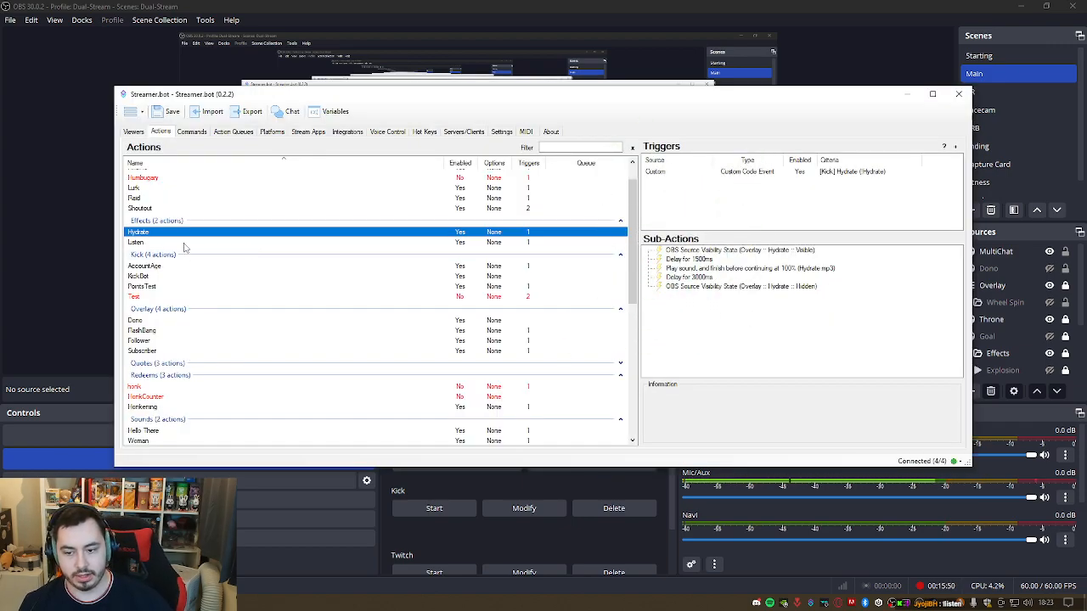
{"action": "left_click", "coordinate": [212, 242]}
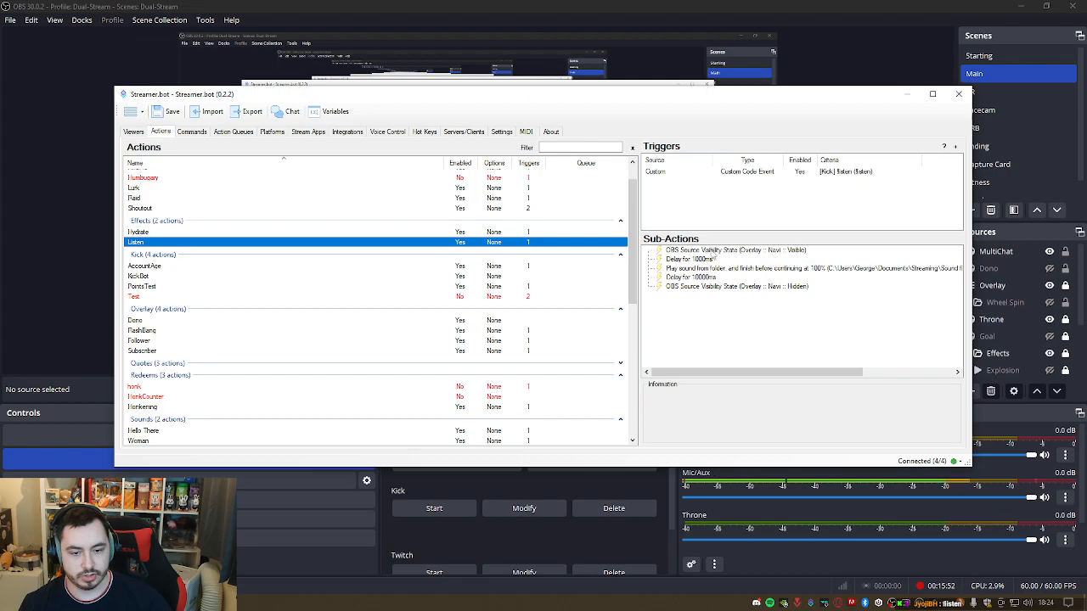
{"action": "left_click", "coordinate": [713, 251]}
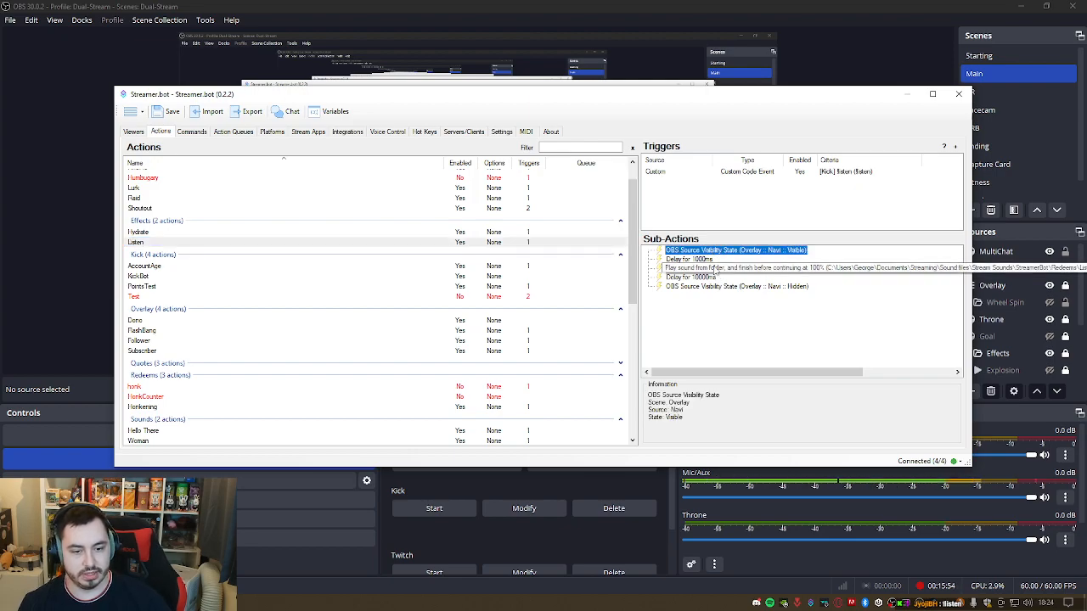
{"action": "left_click", "coordinate": [710, 259]}
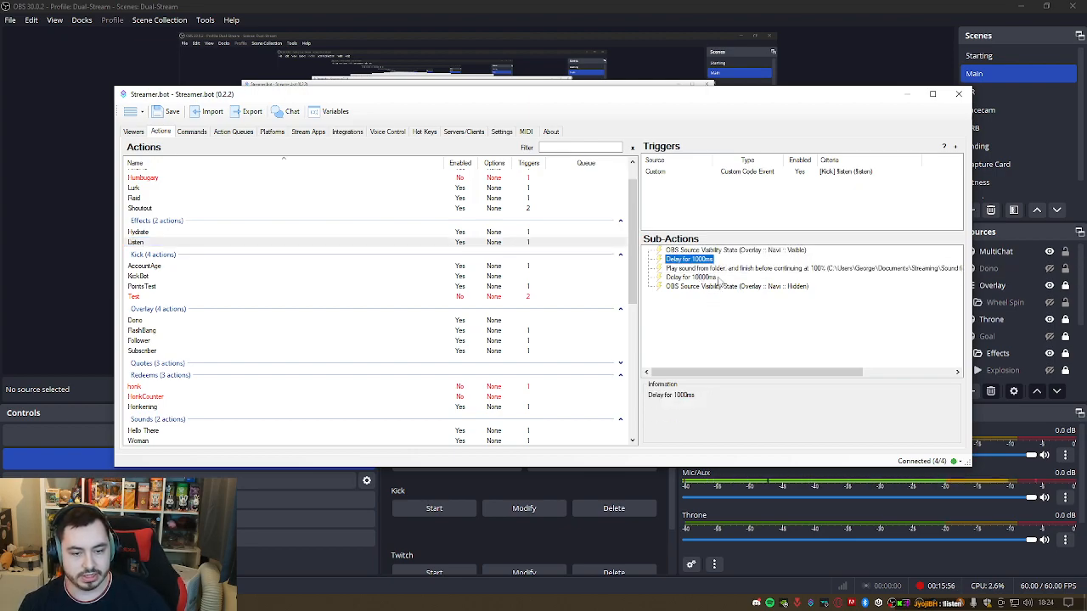
{"action": "left_click", "coordinate": [722, 268]}
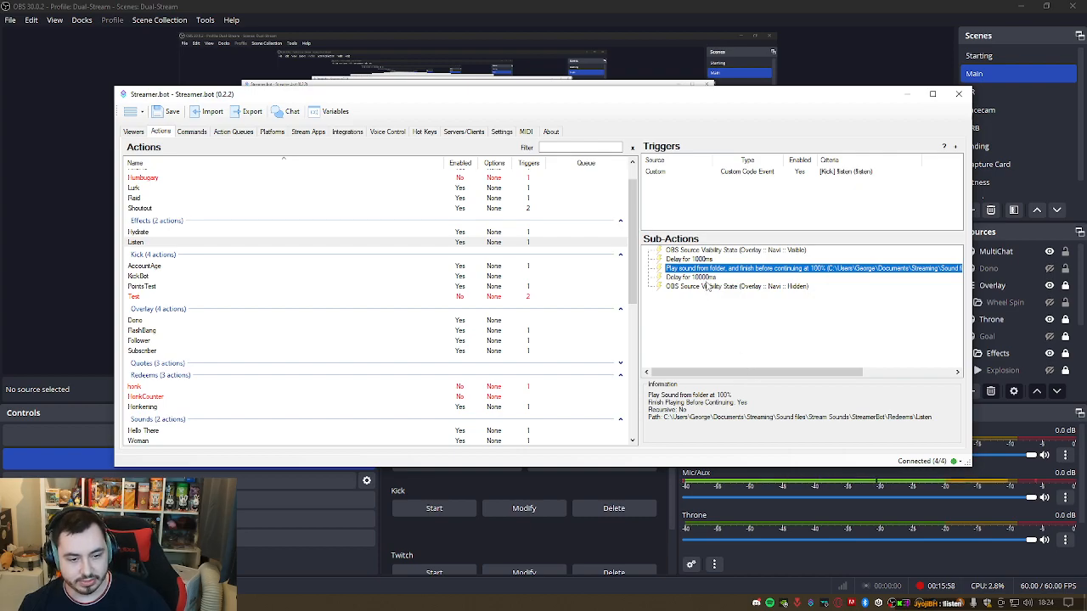
{"action": "left_click", "coordinate": [699, 278]}
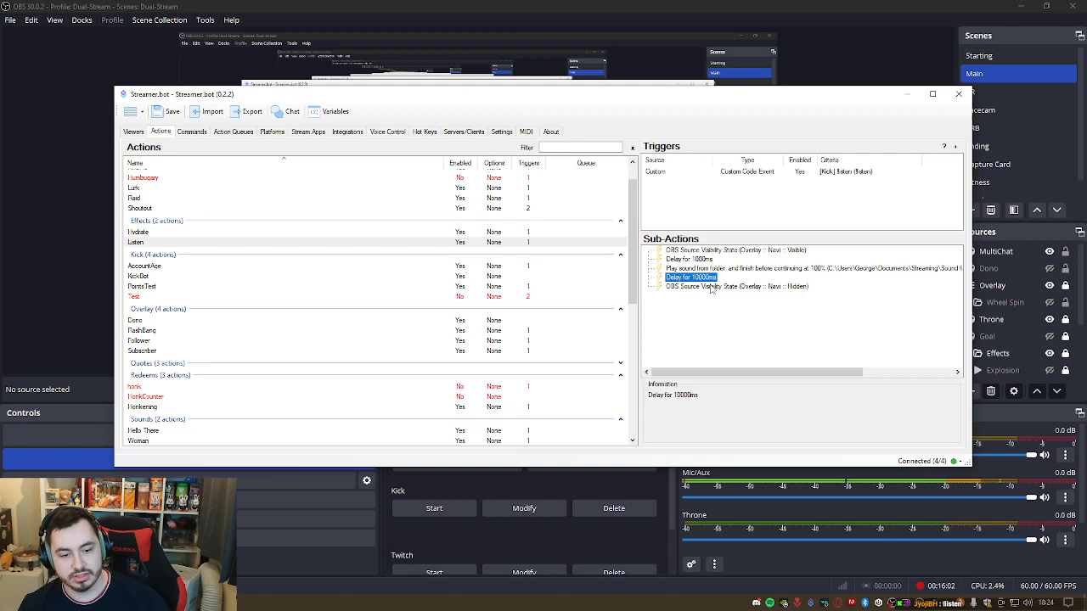
{"action": "left_click", "coordinate": [730, 287]}
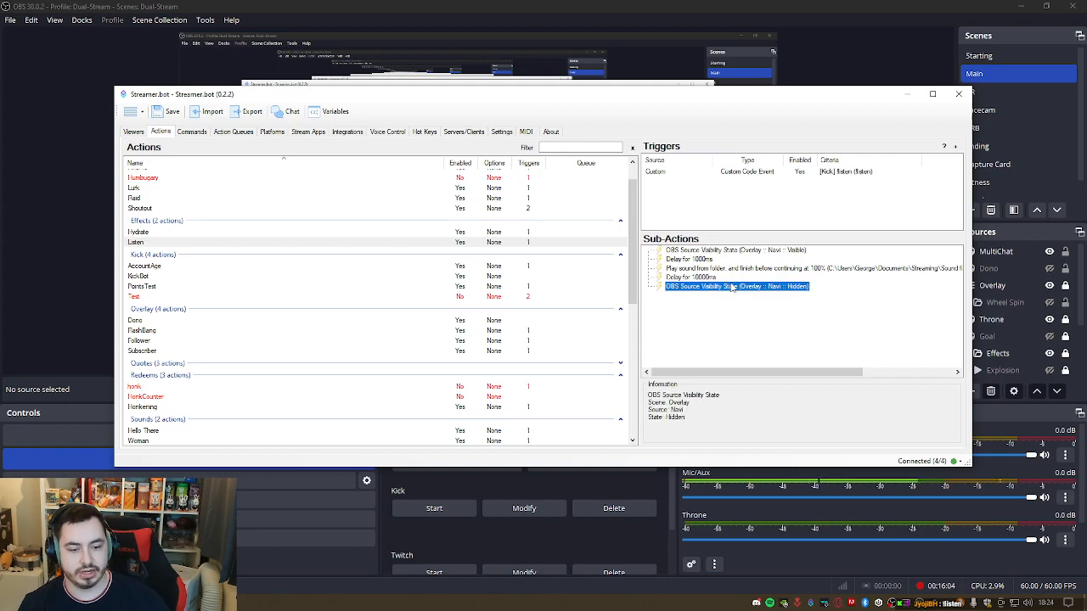
{"action": "left_click", "coordinate": [907, 93]}
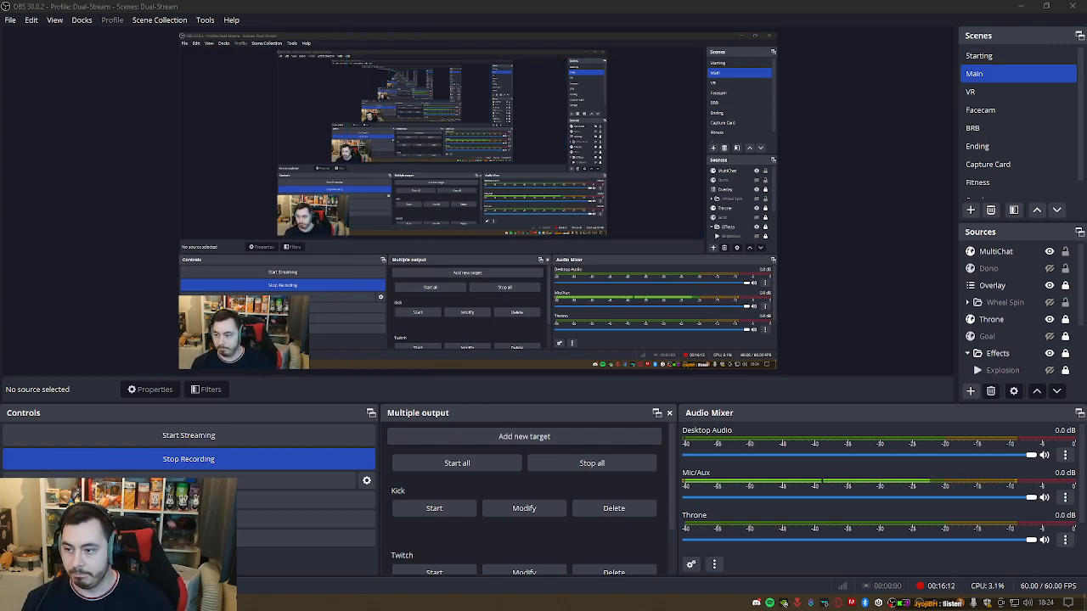
{"action": "left_click", "coordinate": [174, 463]}
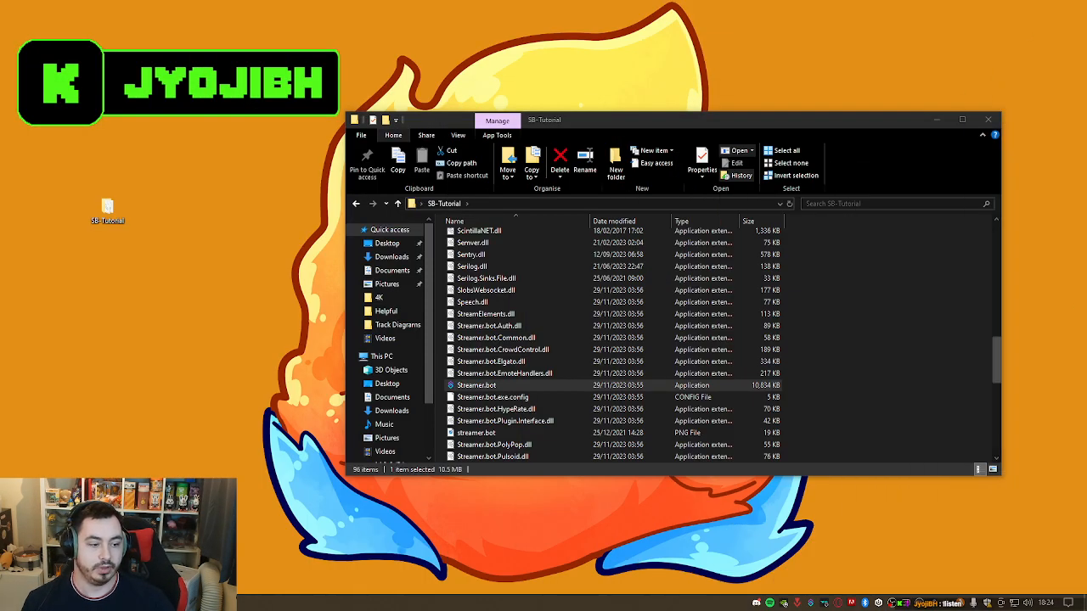